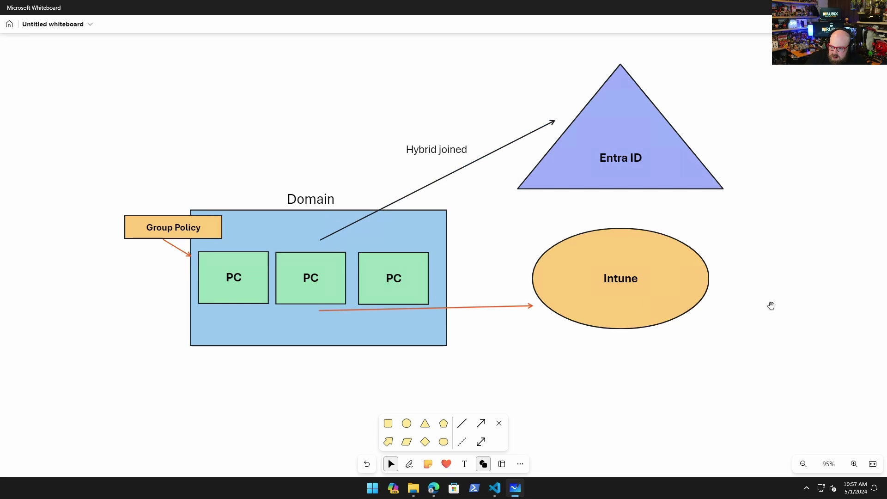
# Centre the co-management diagram, then move both PC boxes up and left beside SCCM
pyautogui.moveTo(236, 395); pyautogui.dragTo(525, 44)
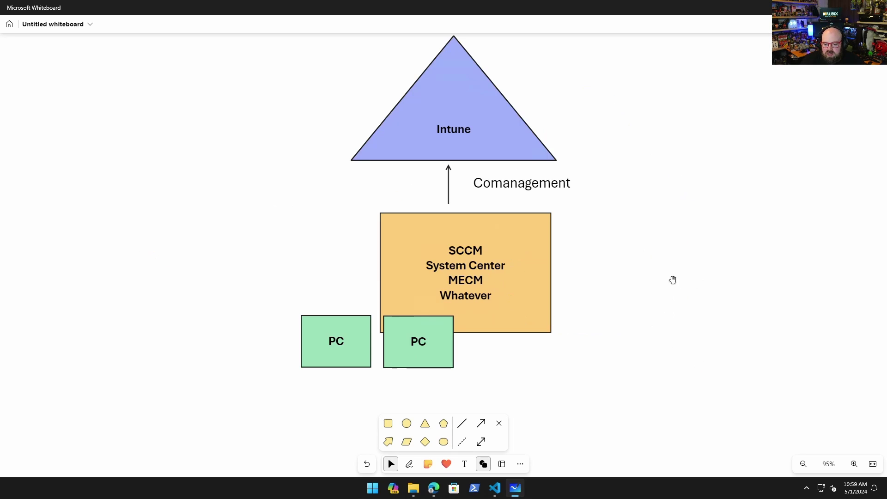
pyautogui.moveTo(673, 280); pyautogui.dragTo(652, 296)
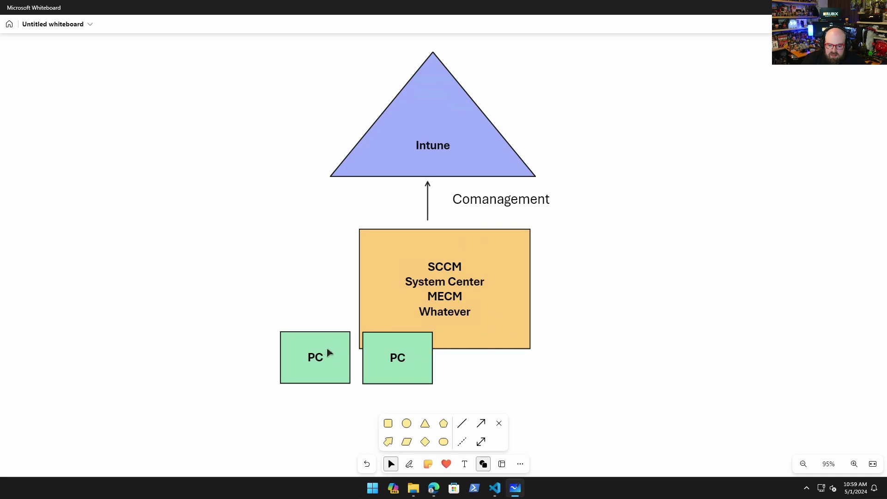
pyautogui.click(412, 371)
pyautogui.keyDown('ctrl'); pyautogui.click(328, 370); pyautogui.keyUp('ctrl')
pyautogui.moveTo(328, 367); pyautogui.dragTo(176, 302)
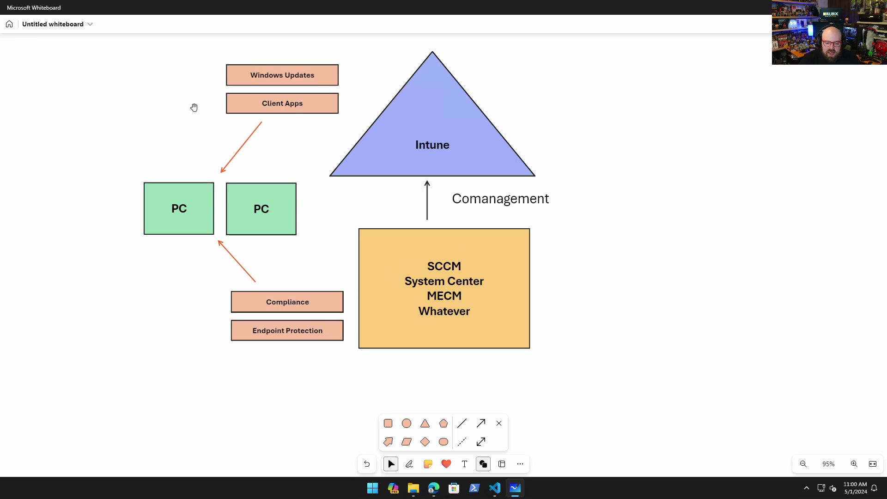
# Delete the lower arrow and reposition the remaining arrow
pyautogui.moveTo(233, 254); pyautogui.dragTo(74, 289)
pyautogui.press('Delete')
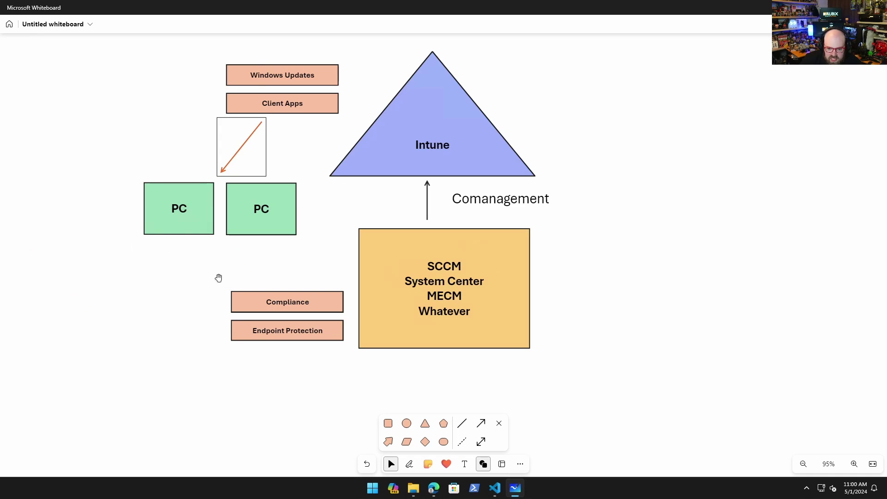
pyautogui.moveTo(213, 276); pyautogui.dragTo(218, 278)
pyautogui.moveTo(242, 161); pyautogui.dragTo(61, 346)
# Move Compliance and Endpoint Protection under Client Apps and attach the arrow tip to the PC box
pyautogui.click(292, 306)
pyautogui.doubleClick(291, 334)
pyautogui.click(331, 334)
pyautogui.click(326, 252)
pyautogui.doubleClick(321, 304)
pyautogui.keyDown('ctrl'); pyautogui.click(326, 336); pyautogui.keyUp('ctrl')
pyautogui.moveTo(325, 337); pyautogui.dragTo(327, 172)
pyautogui.moveTo(86, 297)
pyautogui.mouseDown()
pyautogui.moveTo(352, 216)
pyautogui.moveTo(343, 181)
pyautogui.moveTo(196, 137)
pyautogui.moveTo(404, 223)
pyautogui.moveTo(359, 193)
pyautogui.moveTo(363, 178)
pyautogui.mouseUp()
pyautogui.moveTo(330, 213); pyautogui.dragTo(311, 190)
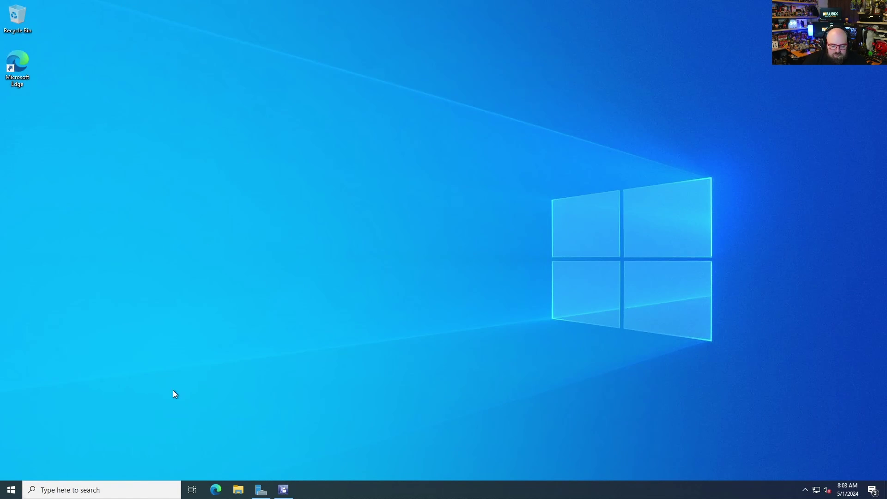
# In the Configuration Manager Devices list, compare the details of RBXDV-001 and RBXDV-002
pyautogui.click(279, 489)
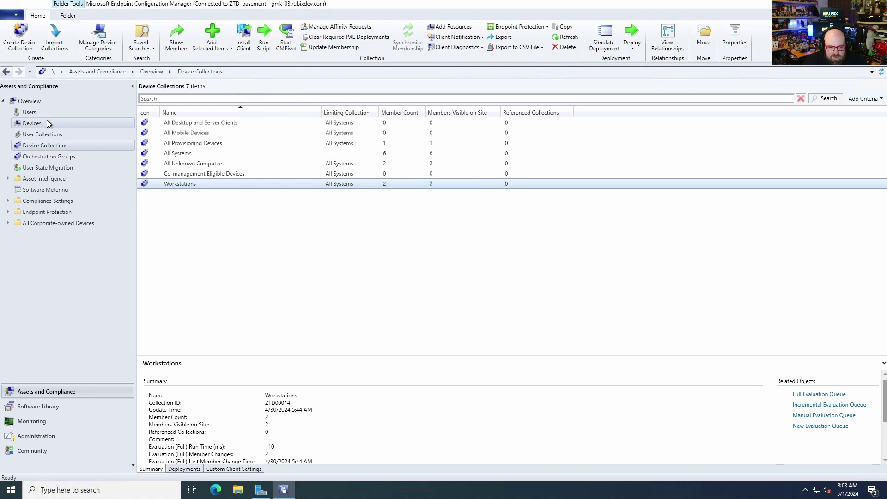
pyautogui.click(32, 123)
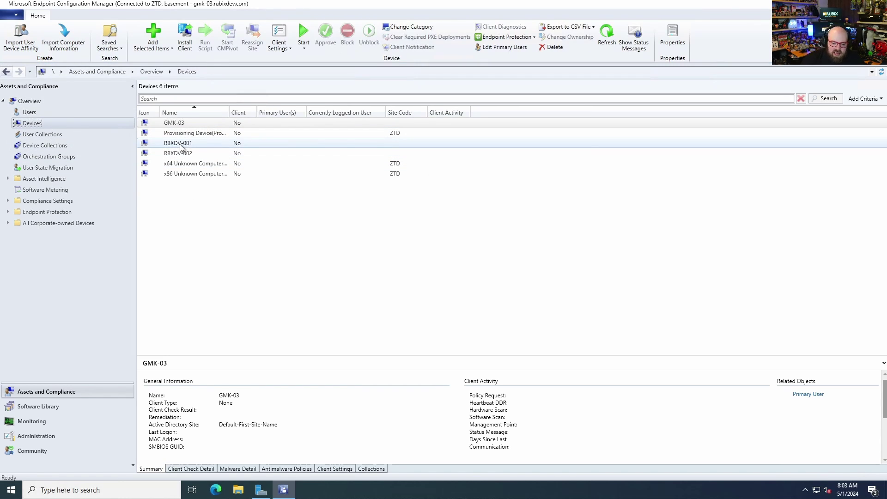
pyautogui.click(201, 154)
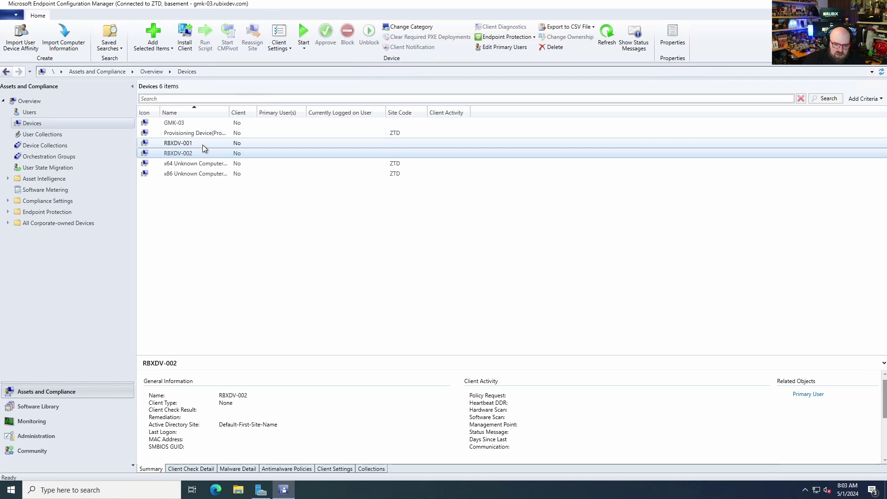
pyautogui.click(203, 145)
pyautogui.click(202, 154)
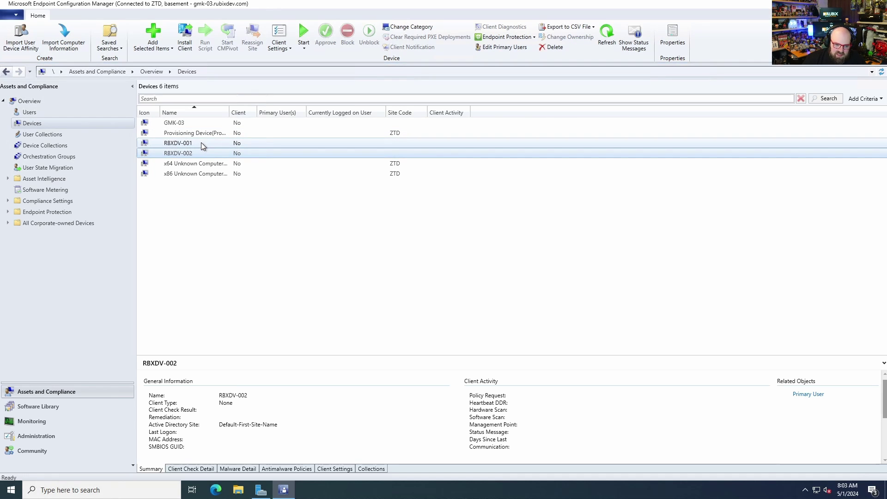
pyautogui.click(201, 143)
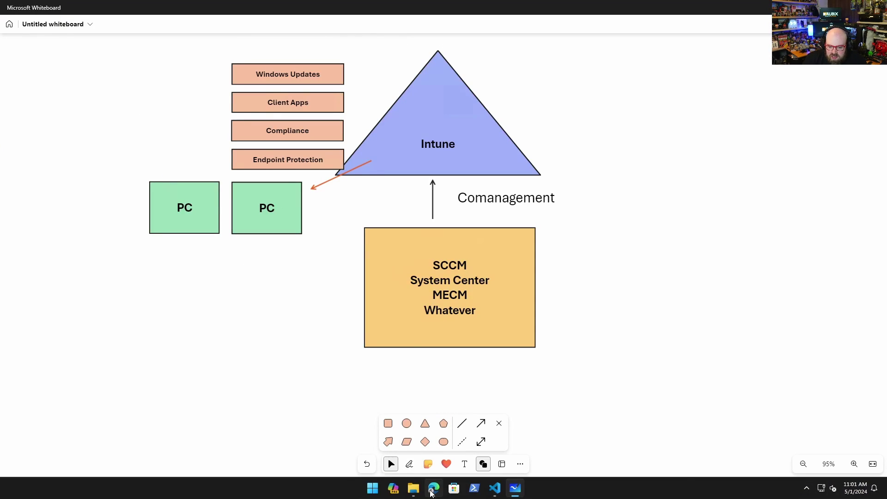
# Compare Intune's Windows devices list with the Entra devices filtered to RBXDV
pyautogui.click(433, 488)
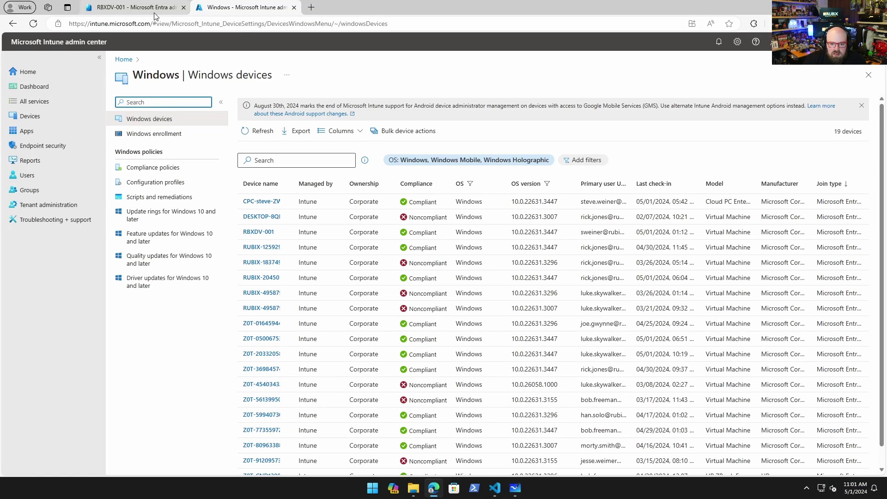
pyautogui.click(134, 7)
pyautogui.click(247, 8)
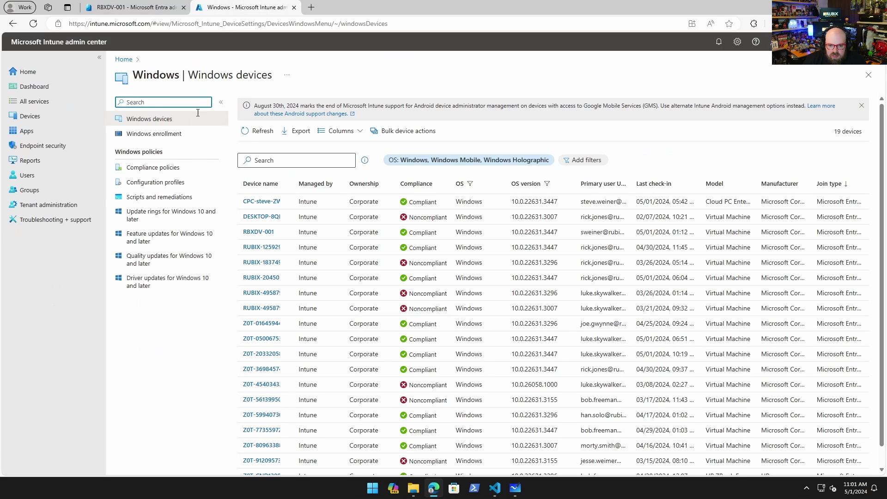
pyautogui.click(144, 12)
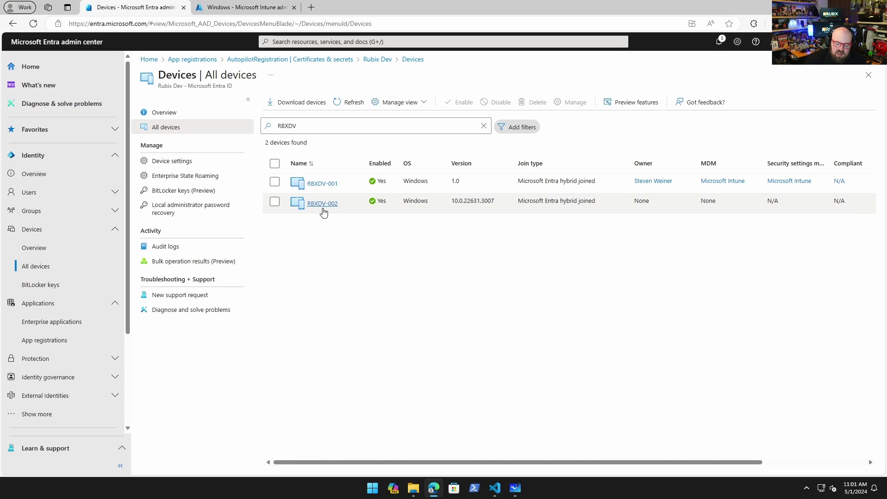
pyautogui.click(230, 7)
pyautogui.click(155, 6)
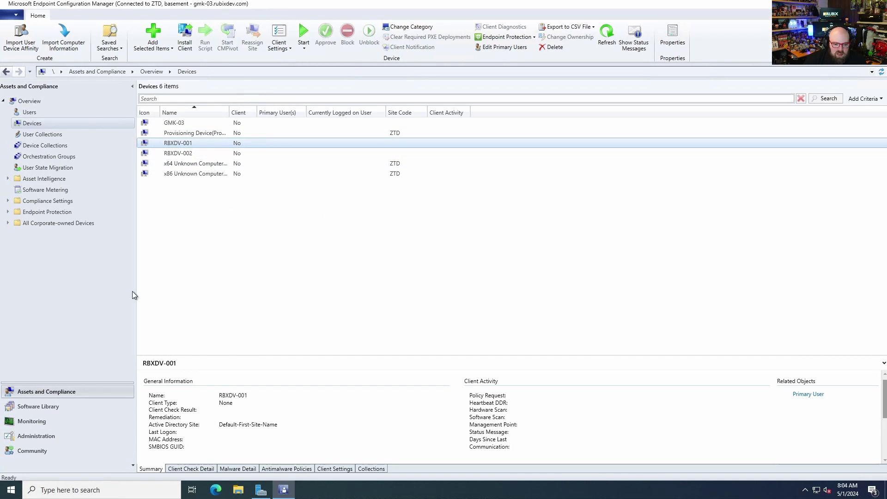
# From the Device Collections list, start creating a new device collection
pyautogui.click(274, 268)
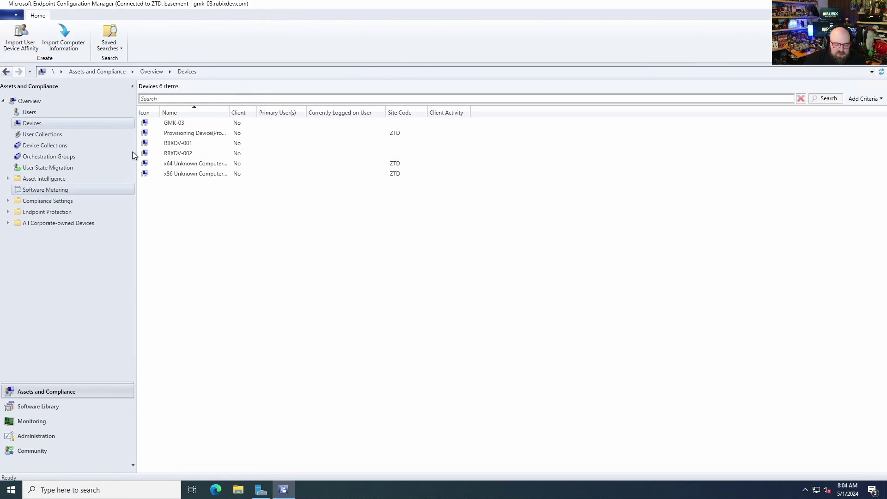
pyautogui.click(46, 147)
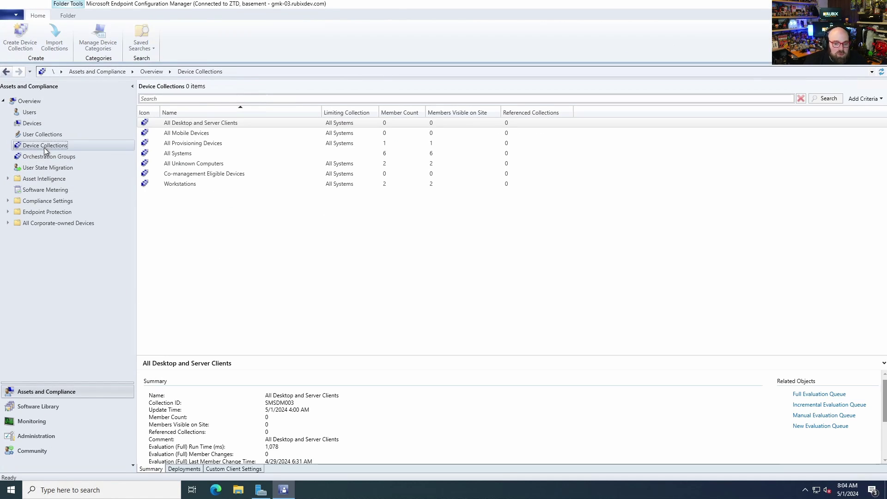
pyautogui.click(193, 174)
pyautogui.rightClick(188, 202)
pyautogui.click(239, 211)
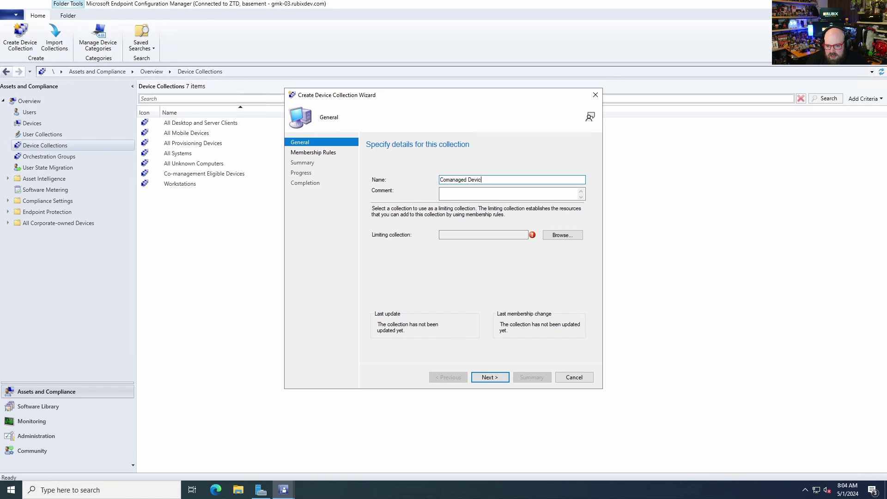
# Limit the Comanaged Devices collection to Workstations and continue to membership rules
pyautogui.click(562, 236)
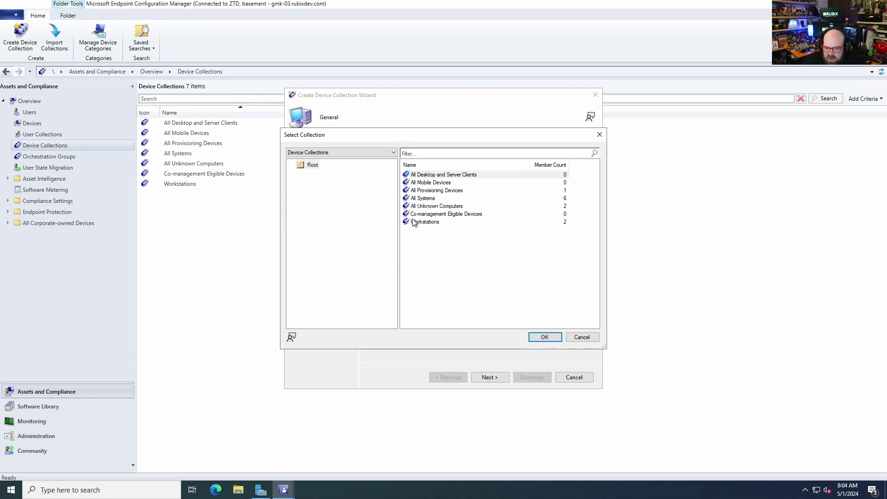
pyautogui.click(416, 222)
pyautogui.click(545, 338)
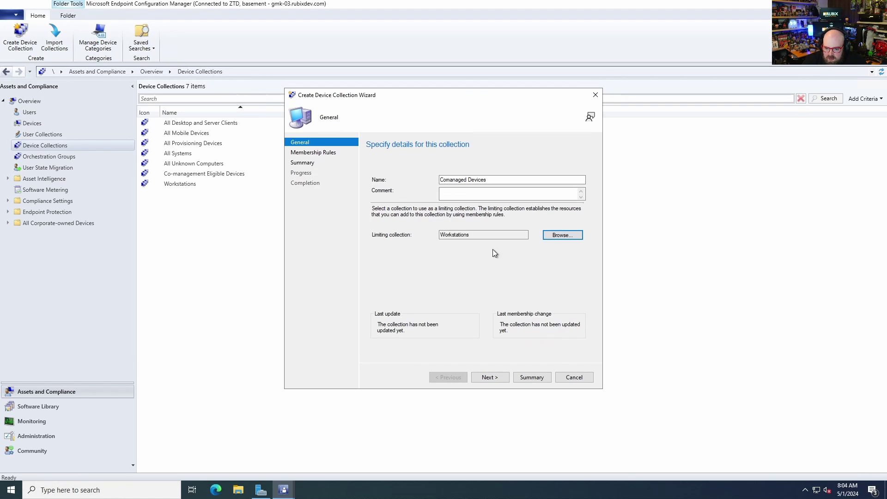
pyautogui.click(492, 377)
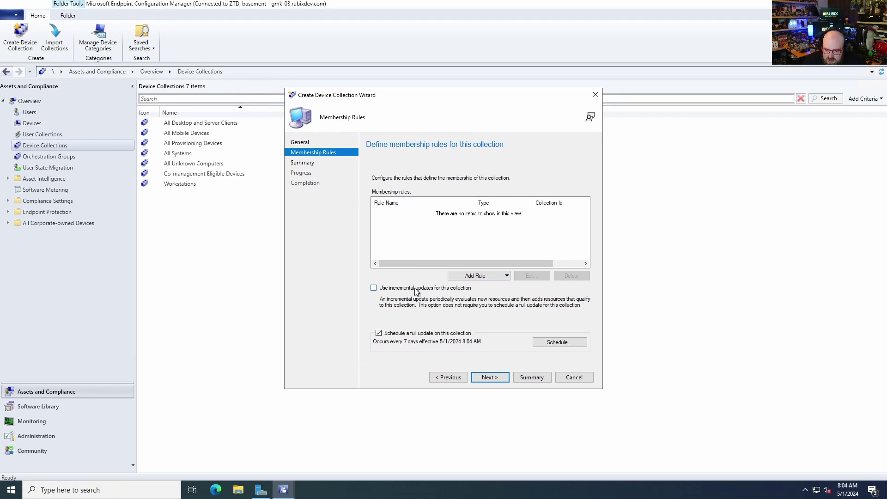
# Add a direct membership rule for RBXDV-002
pyautogui.click(483, 275)
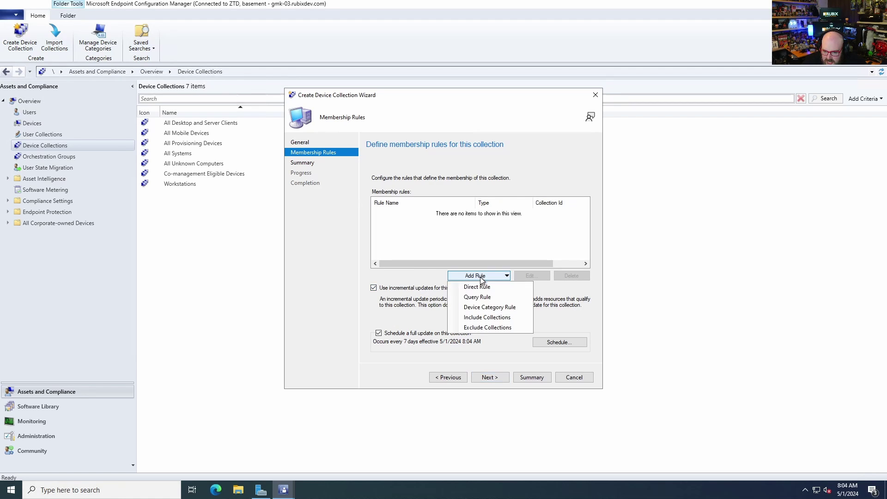
pyautogui.click(479, 287)
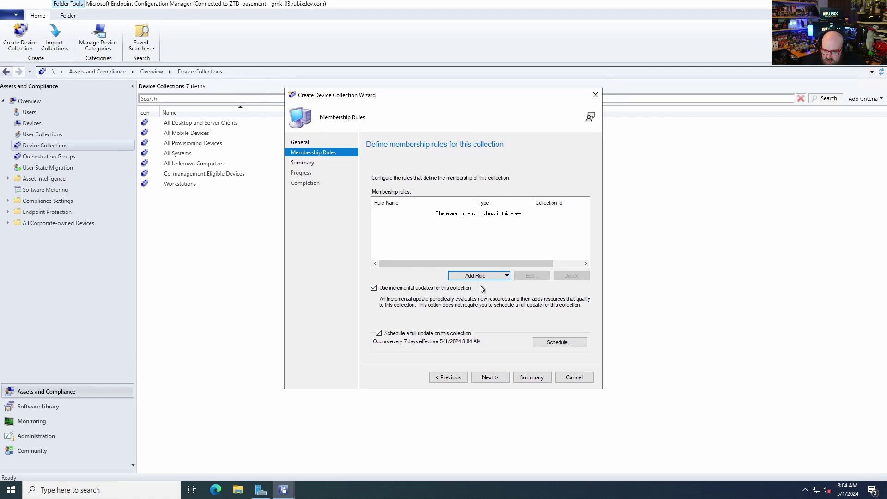
pyautogui.click(495, 379)
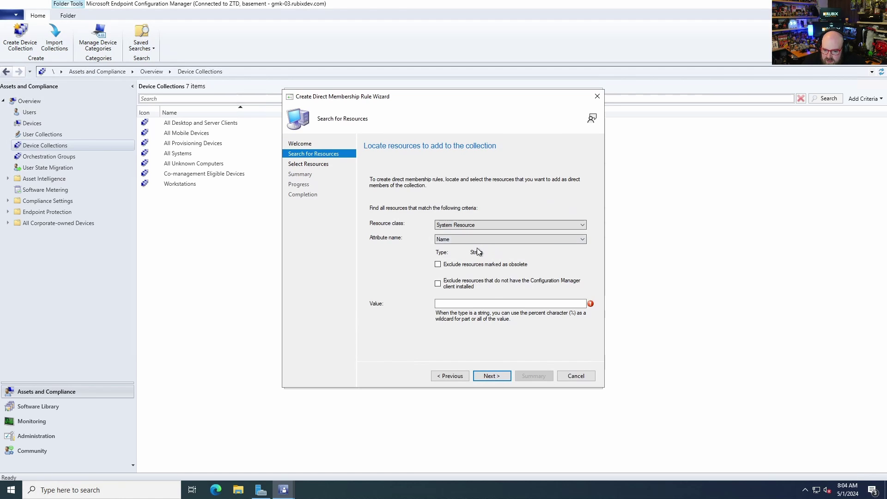
pyautogui.click(474, 304)
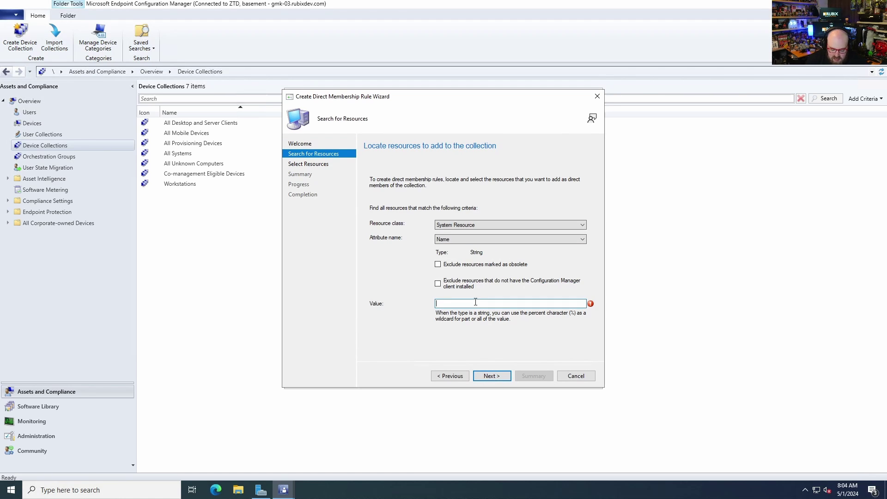
pyautogui.write('RBX')
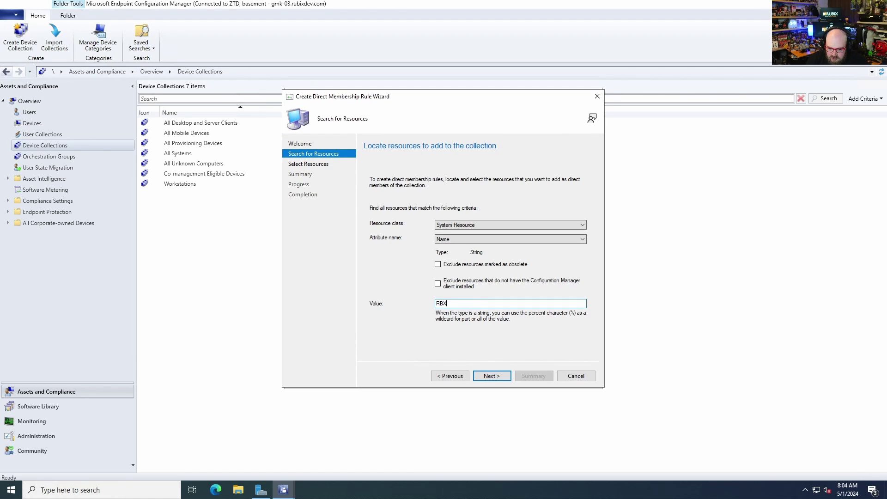
pyautogui.write('DV-002')
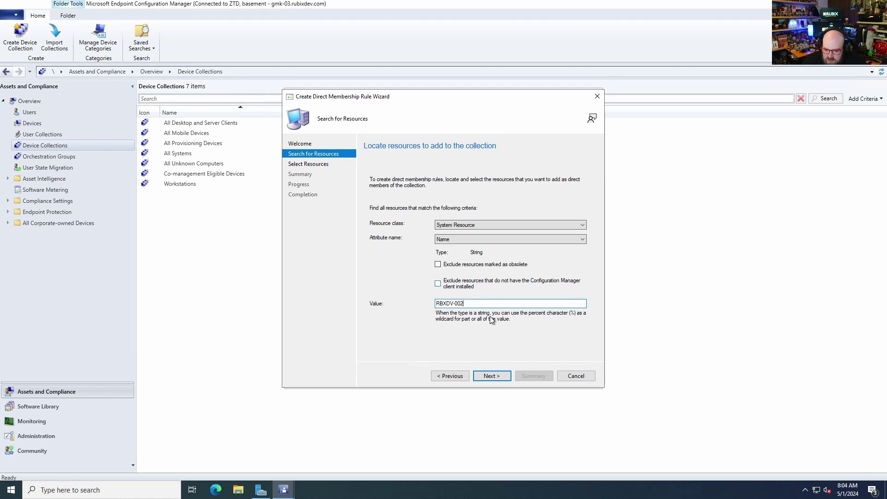
pyautogui.click(492, 376)
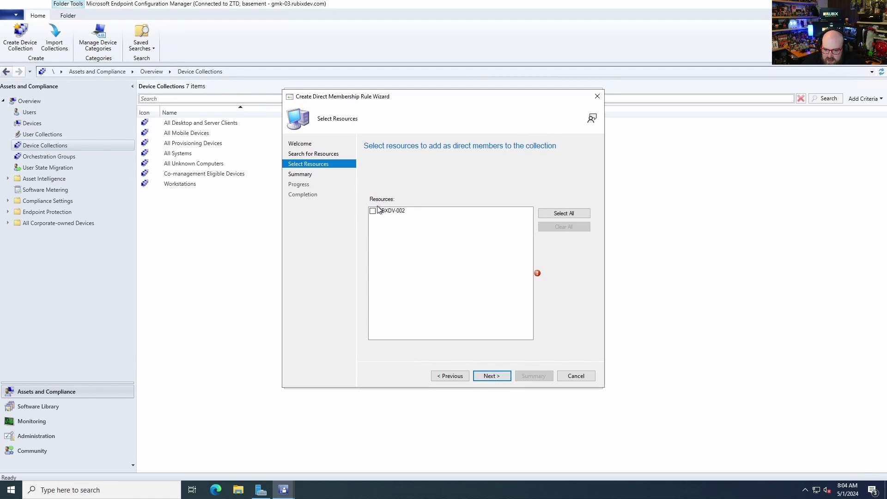
pyautogui.click(376, 212)
pyautogui.click(375, 211)
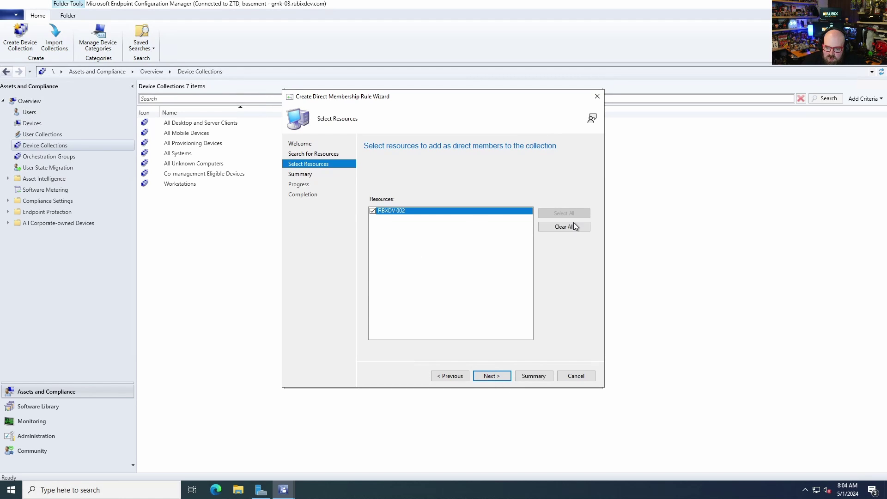
pyautogui.click(497, 377)
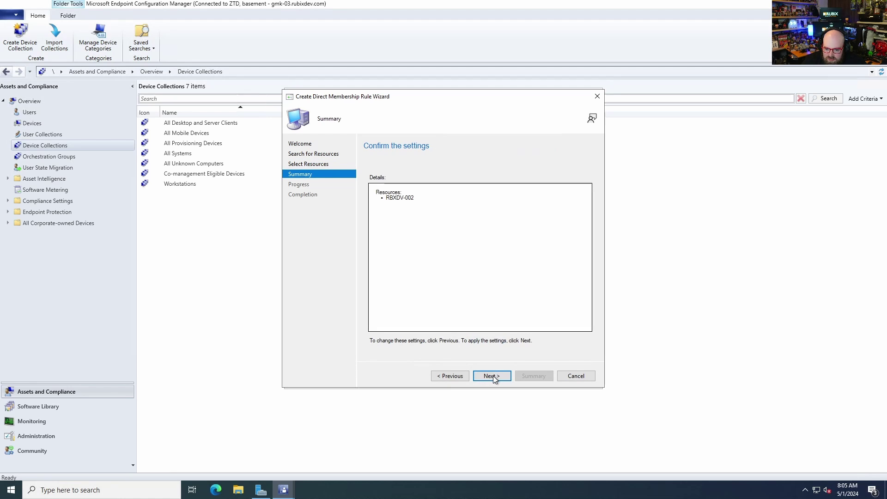
pyautogui.click(492, 376)
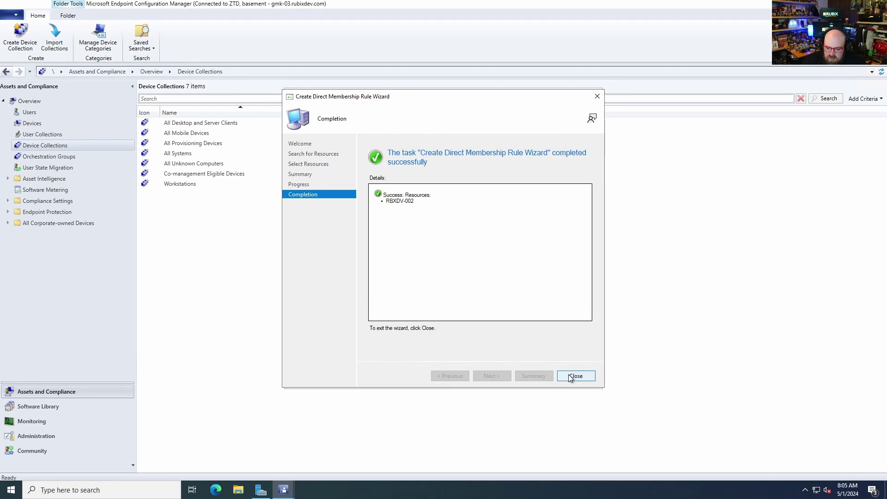
pyautogui.click(573, 376)
# Complete and close the Create Device Collection wizard
pyautogui.click(487, 377)
pyautogui.click(486, 378)
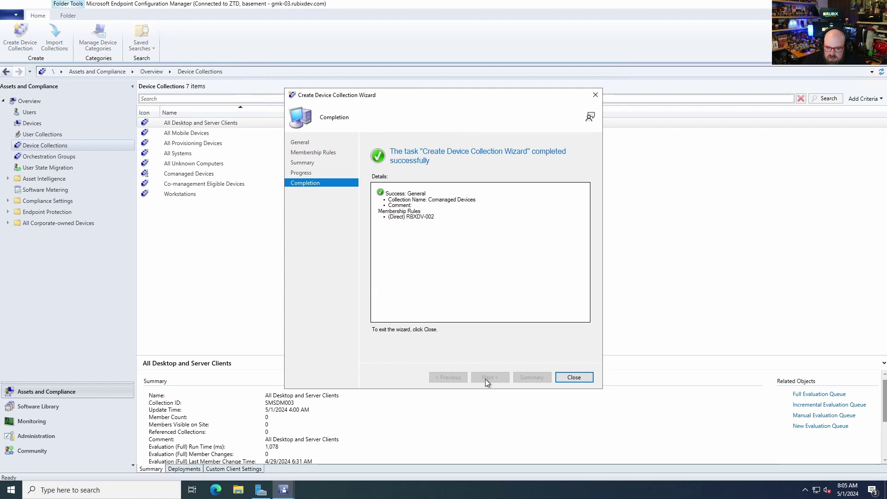
pyautogui.click(570, 378)
# Check the Workstations members, then open Comanaged Devices to confirm RBXDV-002 is its member
pyautogui.click(192, 194)
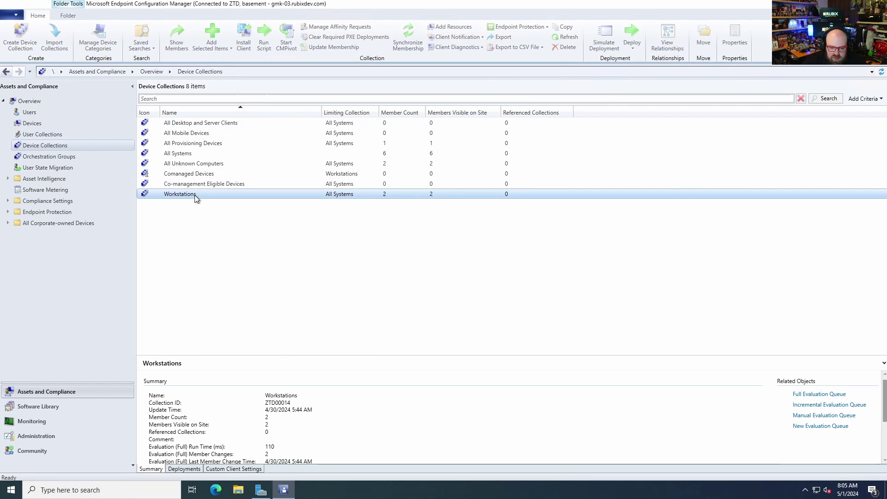
pyautogui.doubleClick(192, 194)
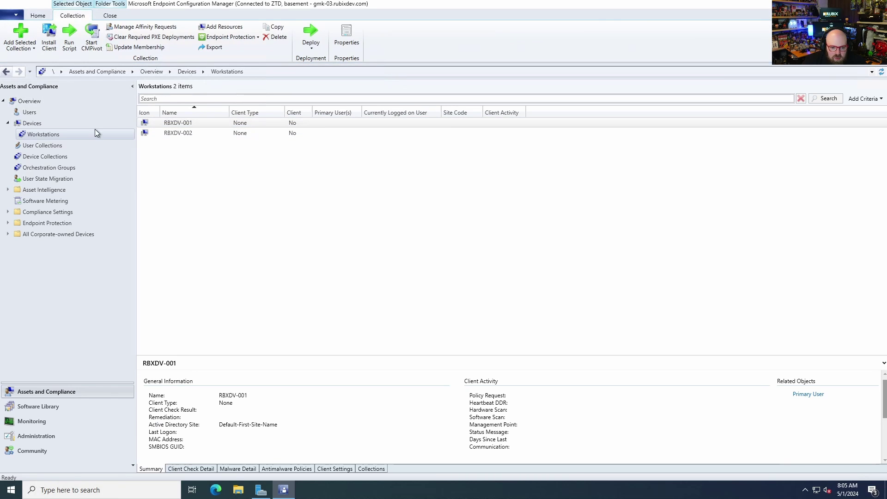
pyautogui.click(35, 124)
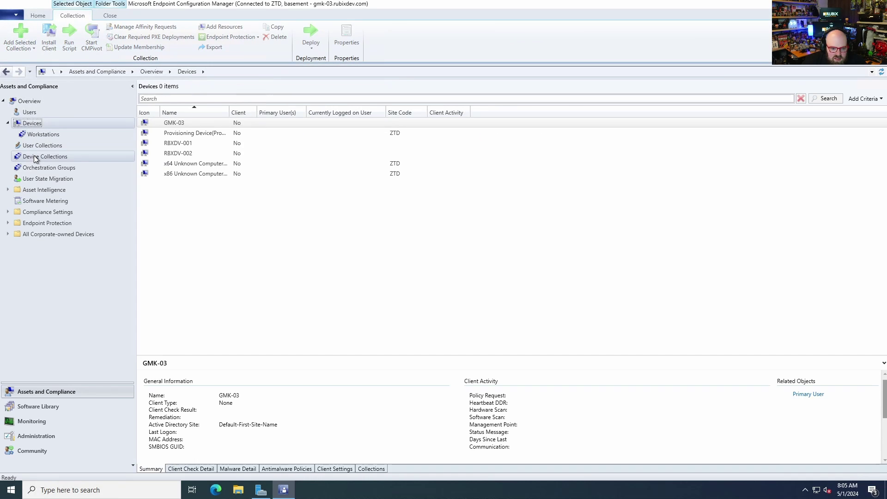
pyautogui.click(38, 158)
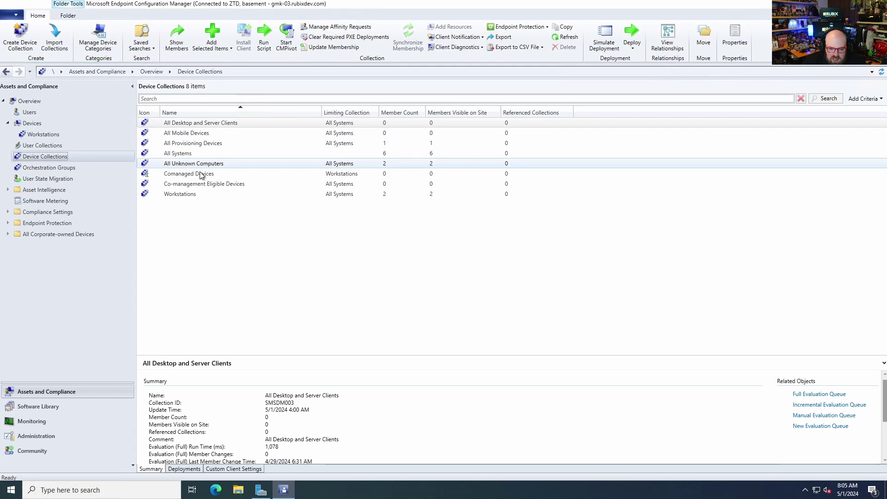
pyautogui.click(178, 176)
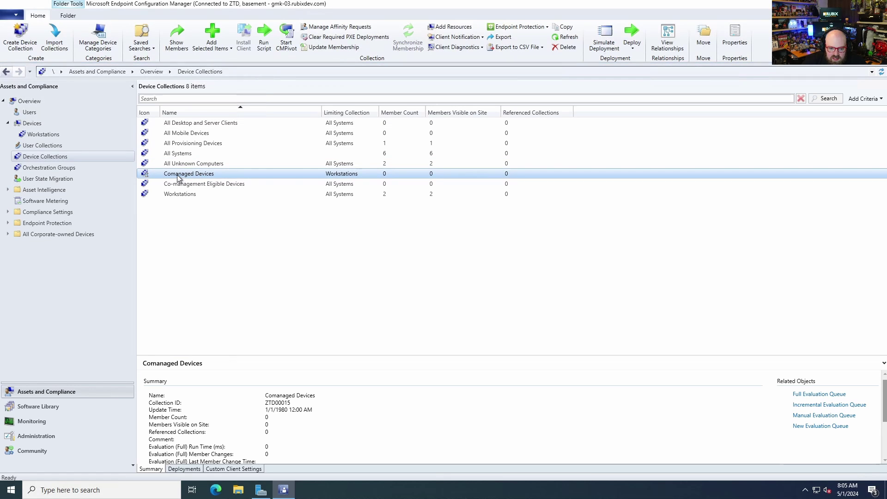
pyautogui.doubleClick(179, 174)
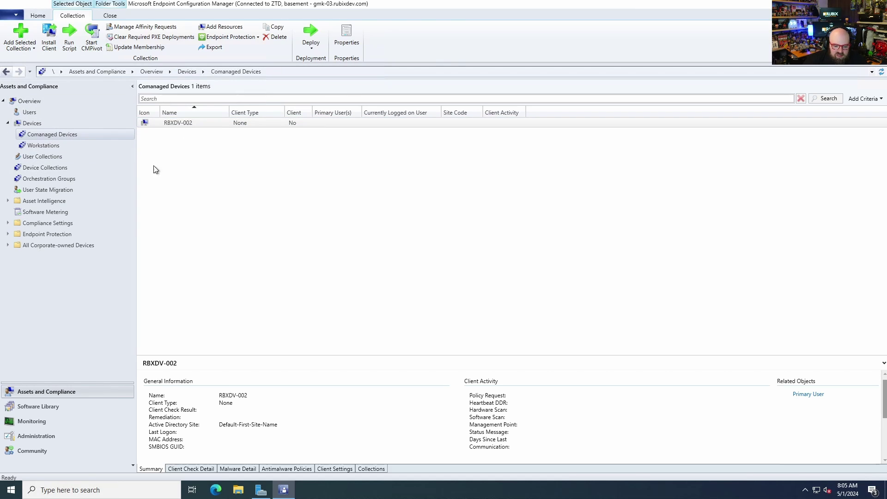
# Under Administration > Cloud Services, select Cloud Attach and start Configure Cloud Attach
pyautogui.click(44, 437)
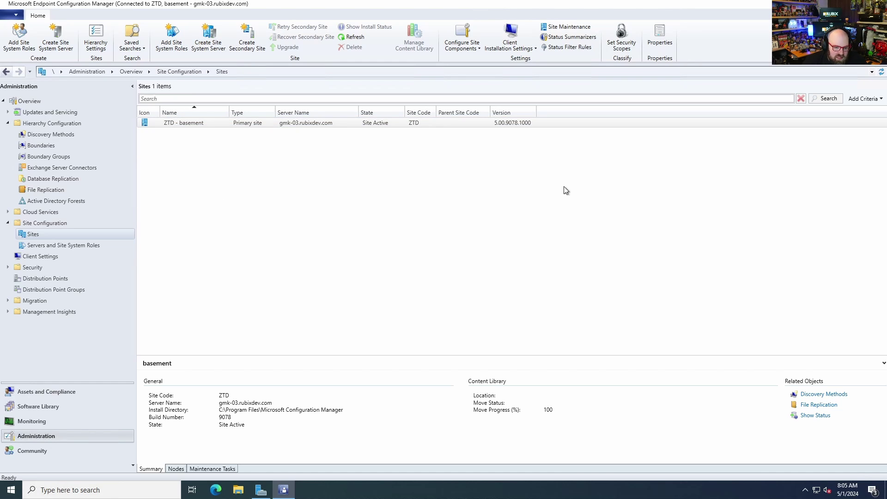
pyautogui.doubleClick(29, 213)
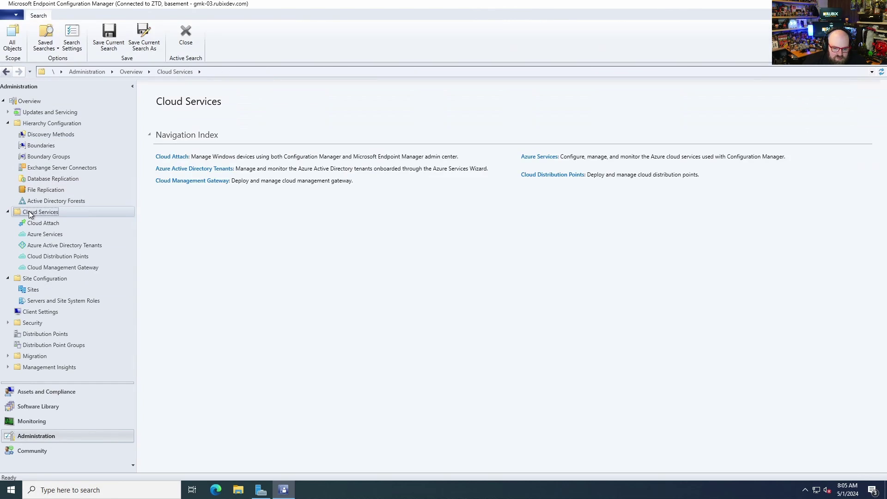
pyautogui.click(55, 222)
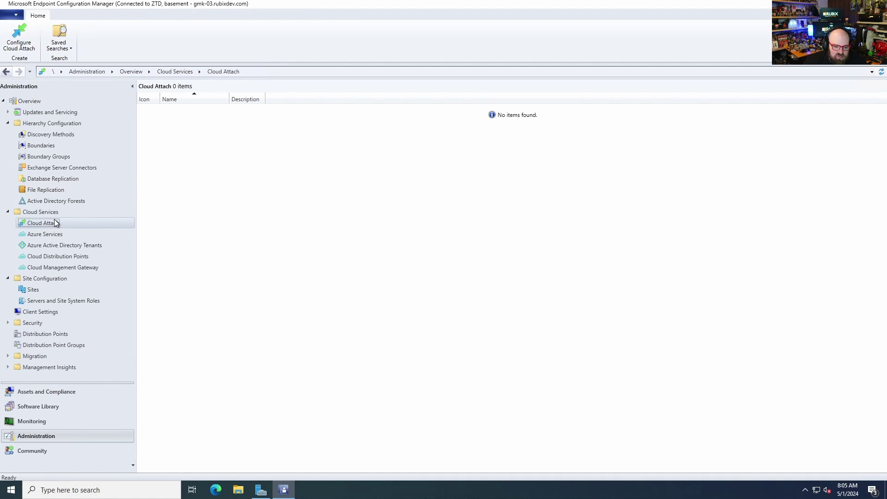
pyautogui.rightClick(145, 238)
pyautogui.press('Escape')
pyautogui.click(102, 223)
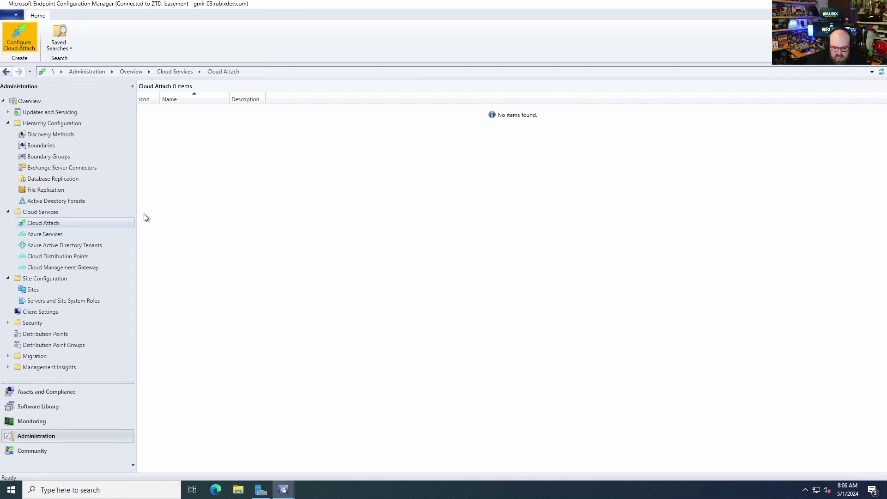
# Sign in to Azure with the admin account, allow the app registration, and apply cloud attach
pyautogui.moveTo(283, 492)
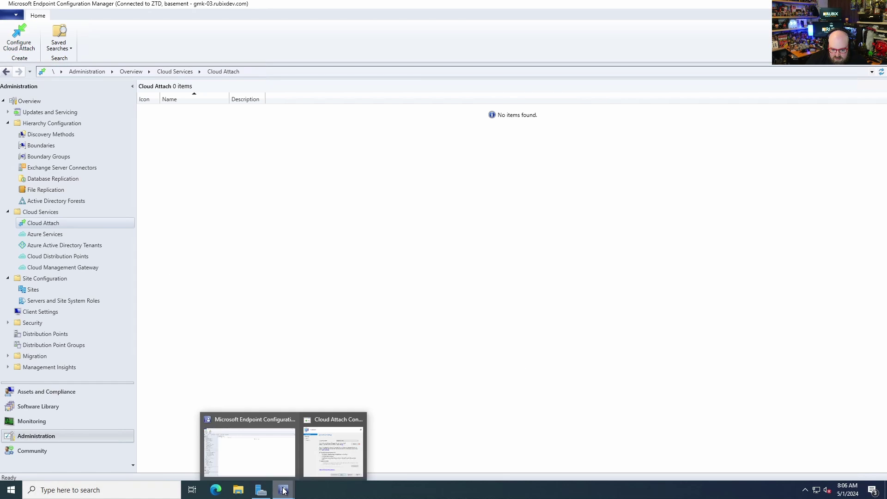
pyautogui.click(343, 443)
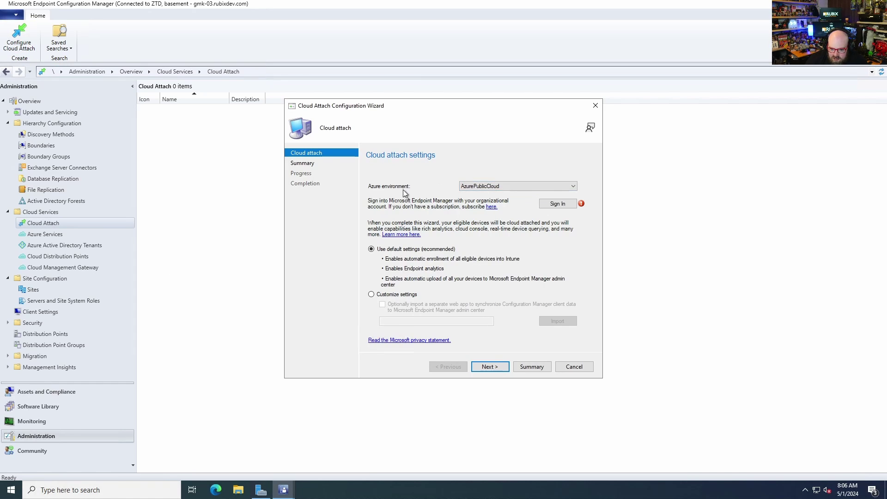
pyautogui.click(563, 203)
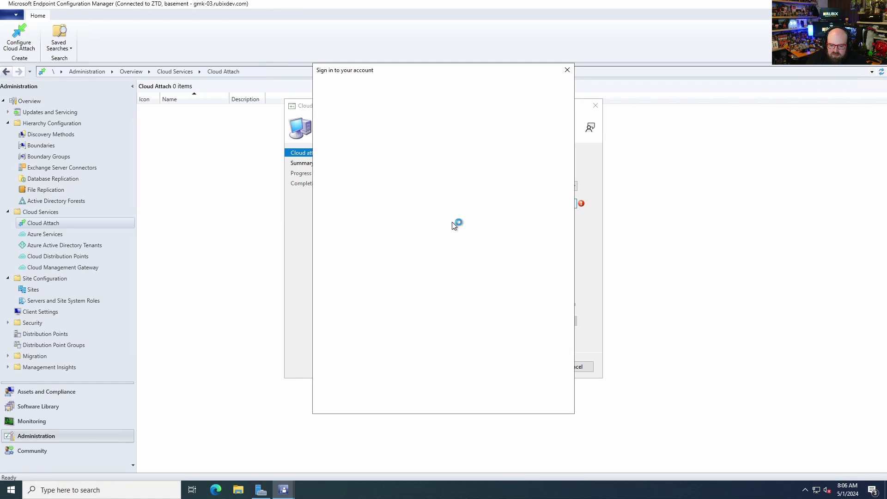
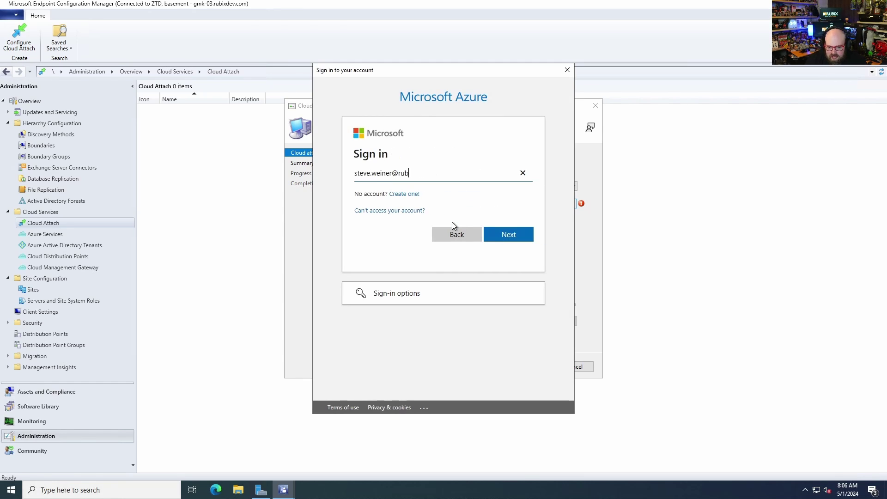
pyautogui.press('Return')
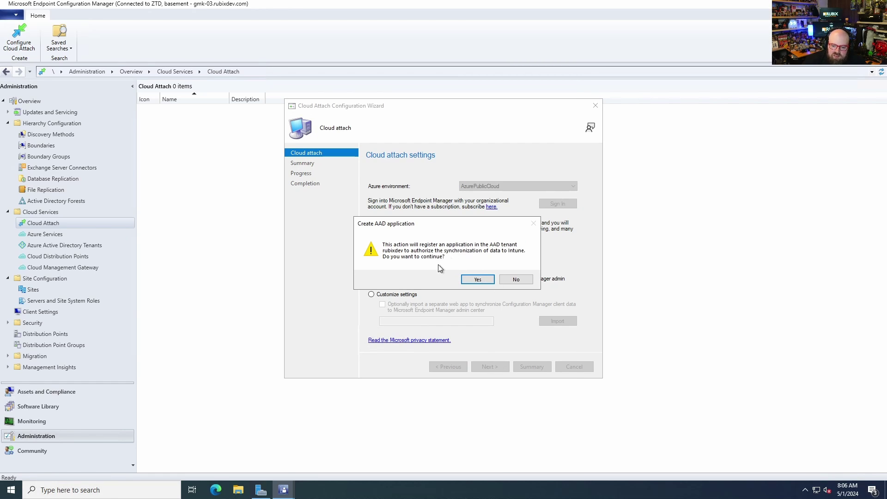
pyautogui.click(482, 280)
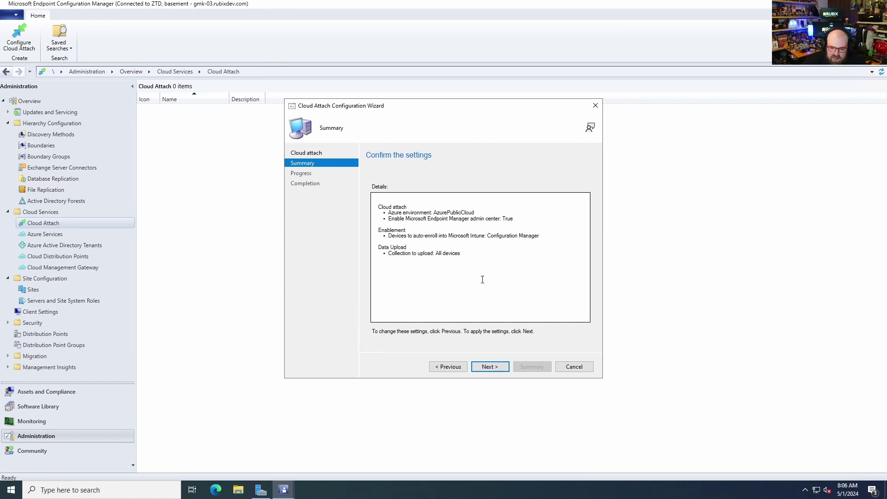
pyautogui.click(488, 367)
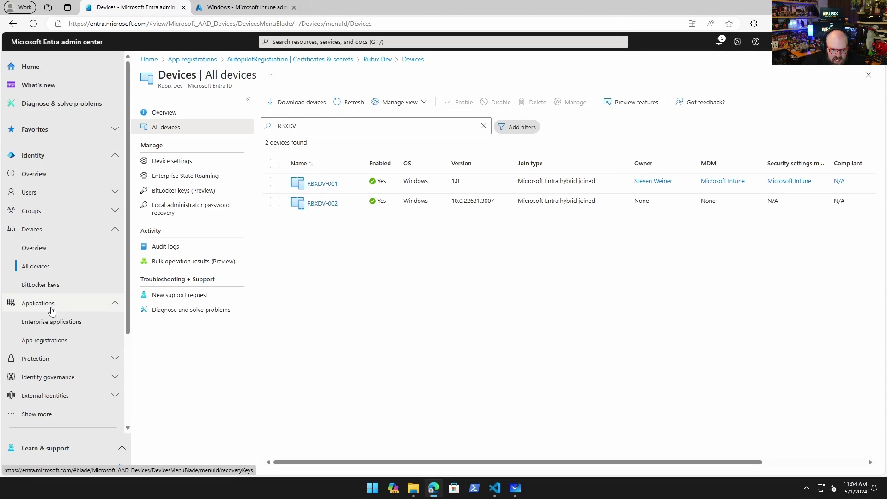
# In Enterprise applications, remove the type filter, search 'con', and open ConfigMgrSvc
pyautogui.click(51, 322)
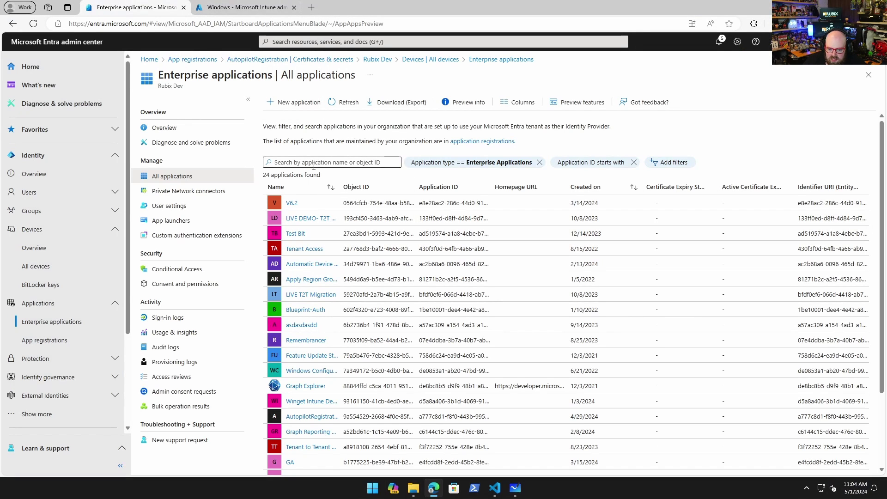
pyautogui.click(539, 162)
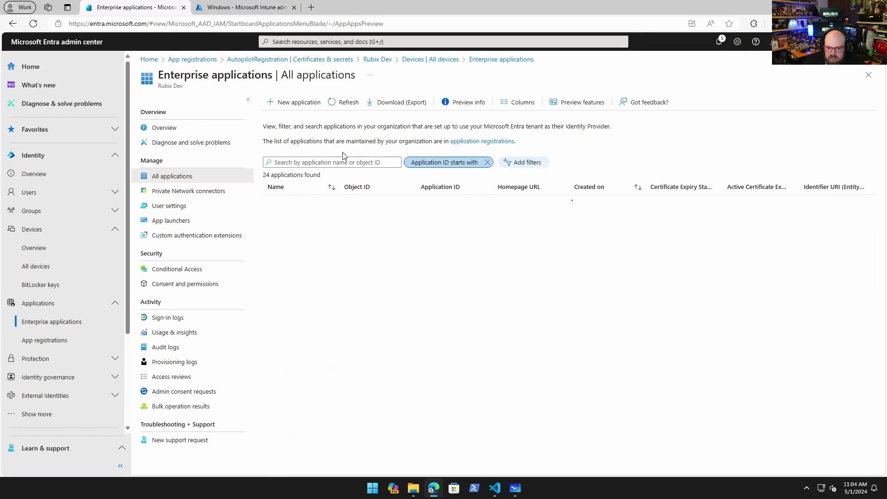
pyautogui.click(319, 159)
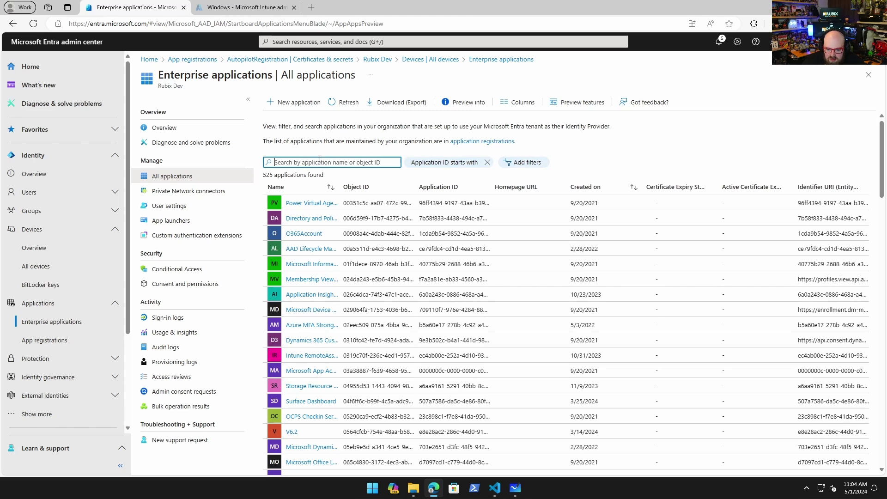
pyautogui.write('config')
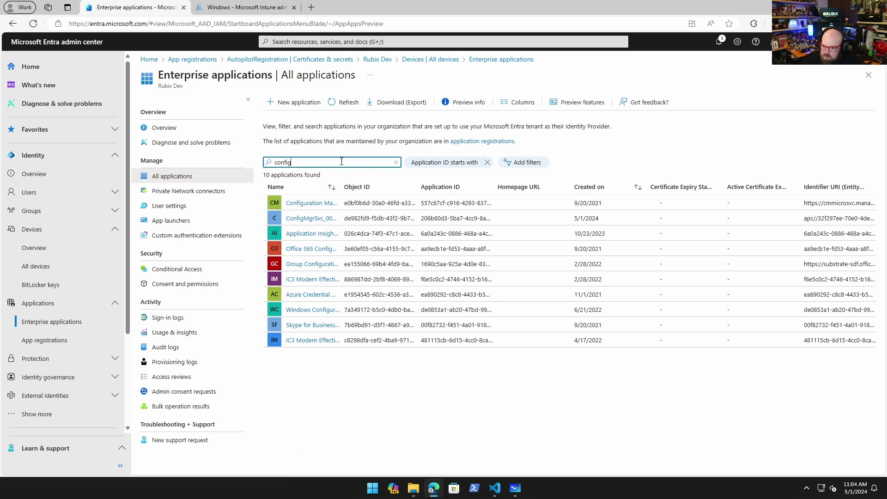
pyautogui.moveTo(341, 185); pyautogui.dragTo(396, 187)
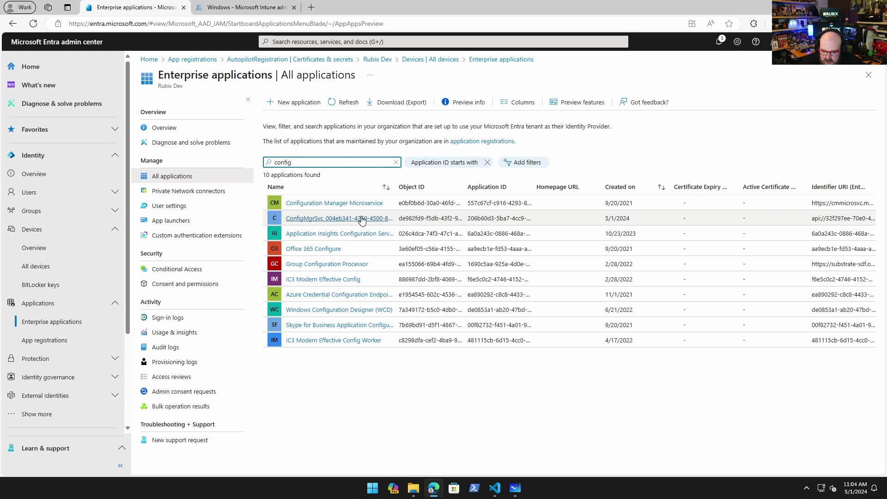
pyautogui.click(360, 218)
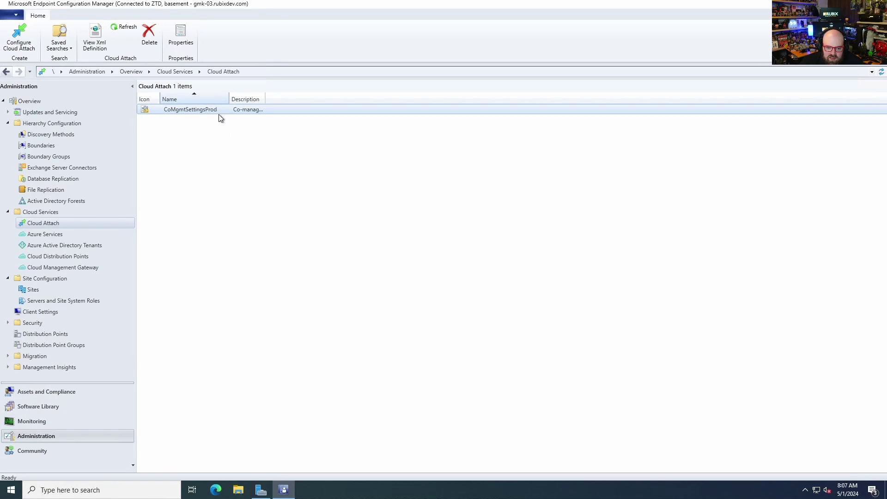
# Open CoMgmtSettingsProd's properties and view its Configure upload and Enablement tabs
pyautogui.click(181, 36)
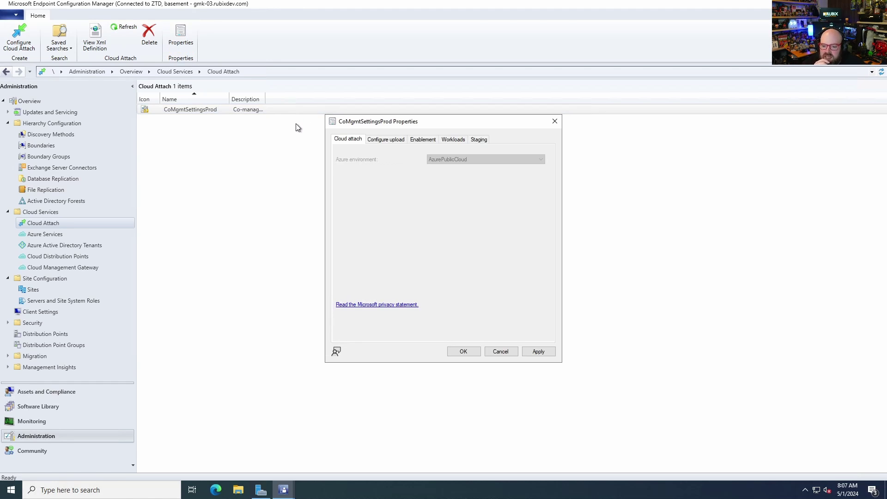
pyautogui.click(403, 141)
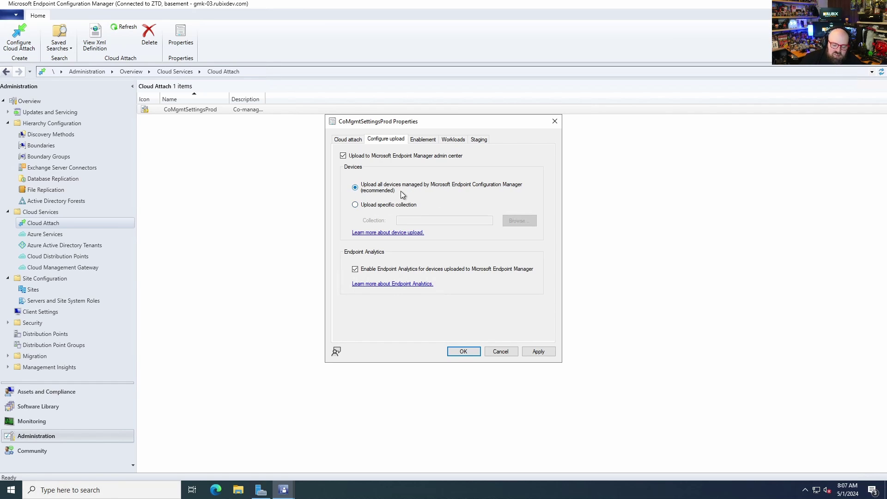
pyautogui.click(432, 140)
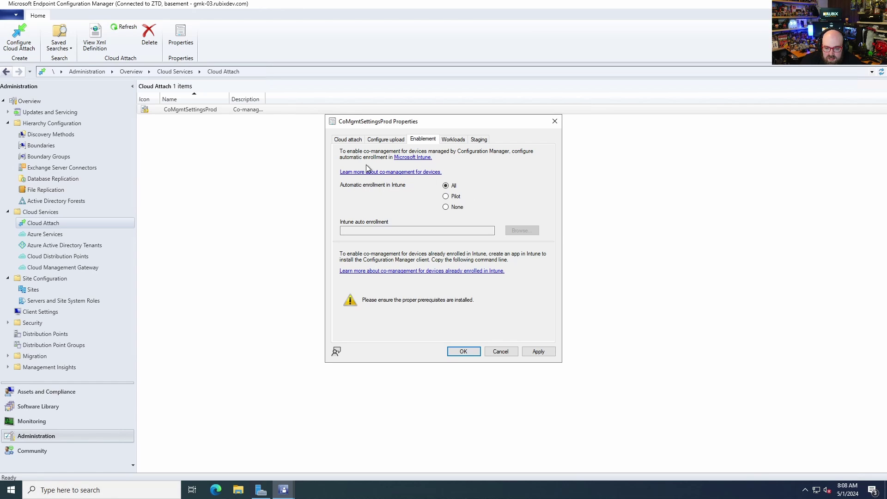
# Set automatic Intune enrollment to Pilot, with Comanaged Devices as the pilot collection
pyautogui.click(447, 197)
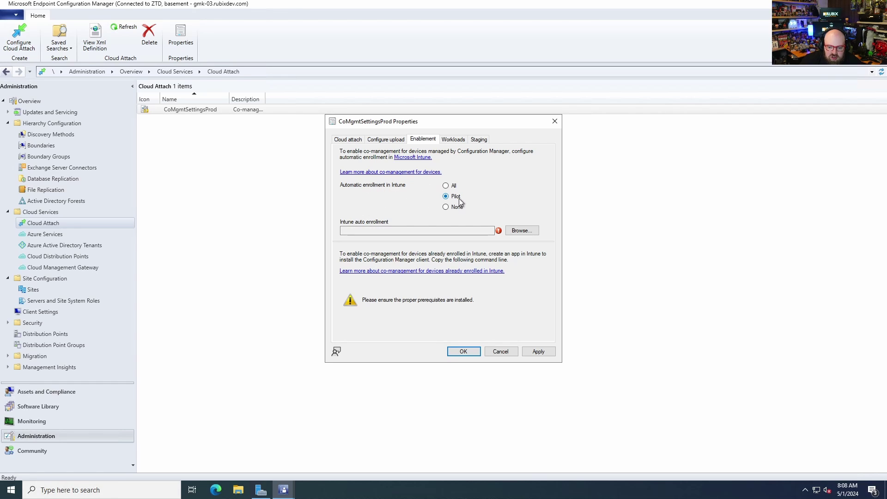
pyautogui.click(521, 231)
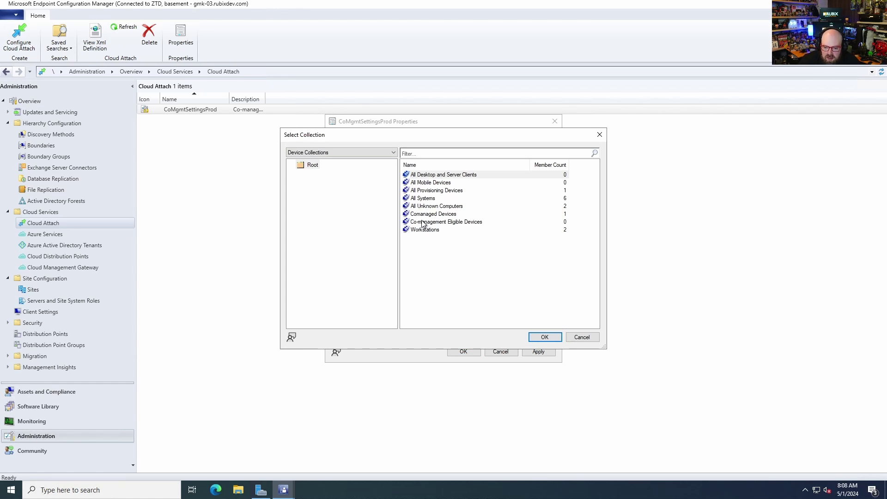
pyautogui.click(421, 216)
pyautogui.click(558, 337)
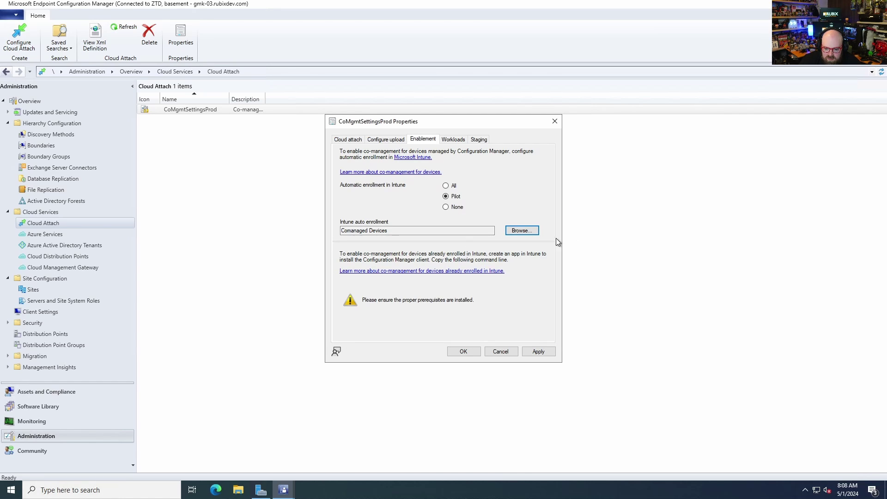
pyautogui.click(454, 140)
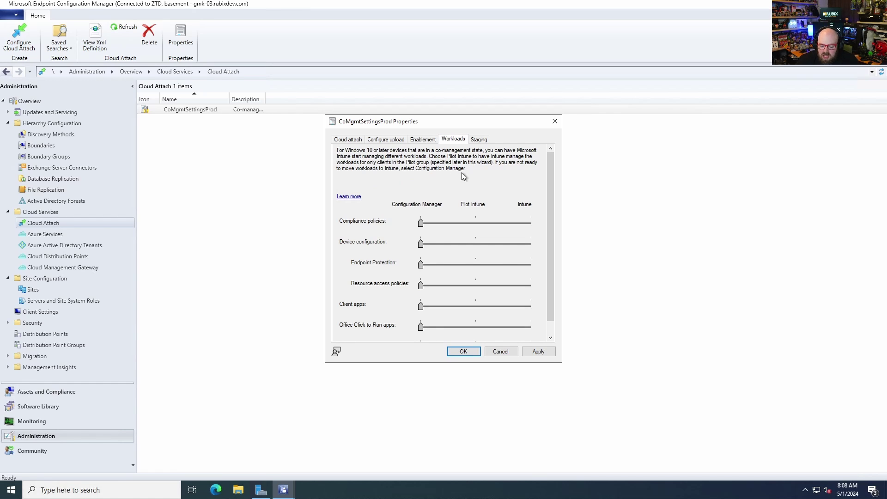
# Move all seven workloads, compliance policies through Windows Update policies, to Pilot Intune and apply
pyautogui.scroll(-1, 380, 240)
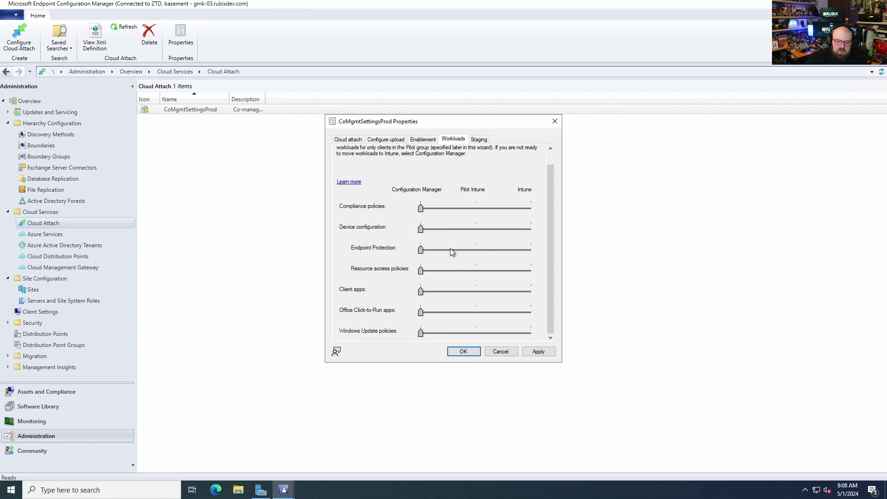
pyautogui.scroll(1, 407, 271)
pyautogui.scroll(-1, 406, 271)
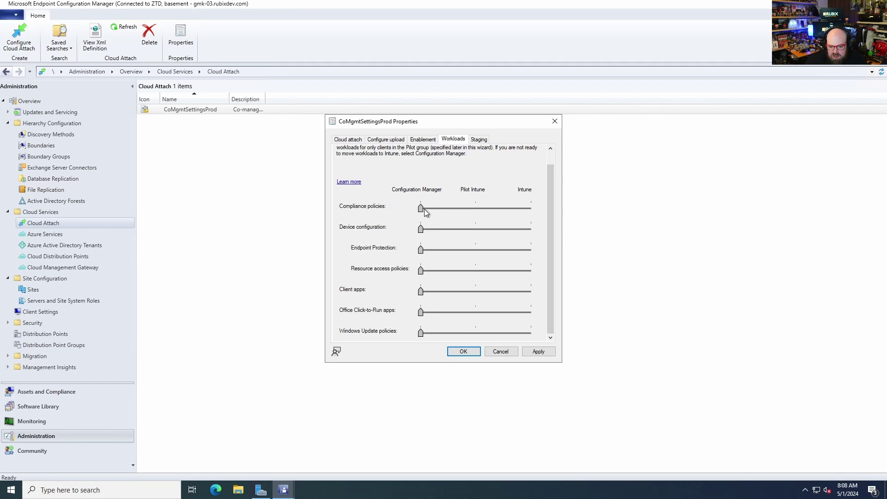
pyautogui.moveTo(425, 209); pyautogui.dragTo(377, 216)
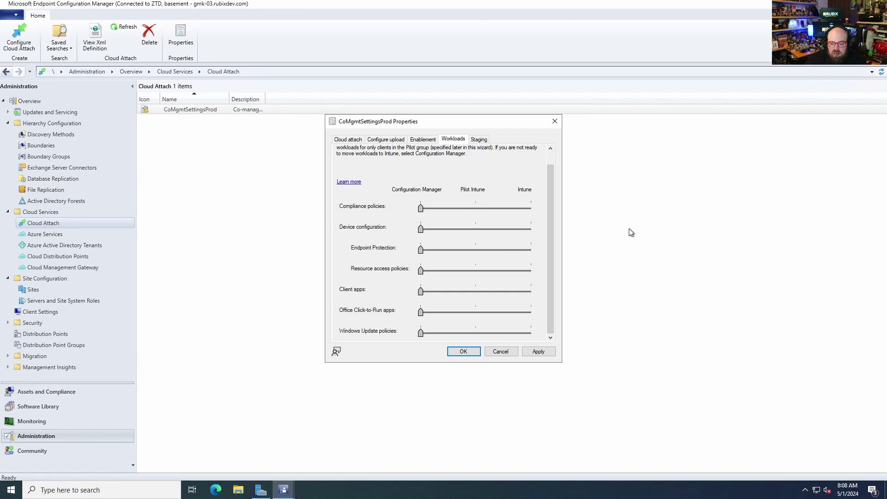
pyautogui.click(476, 207)
pyautogui.click(478, 229)
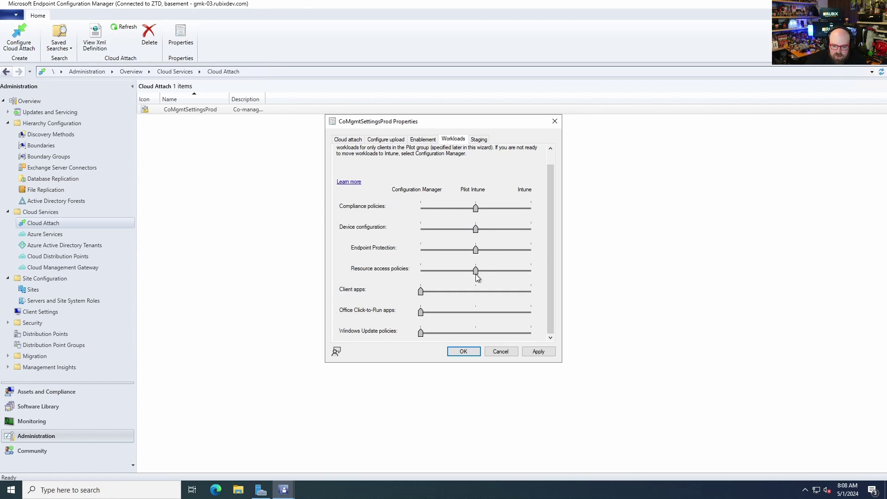
pyautogui.click(476, 312)
pyautogui.click(481, 335)
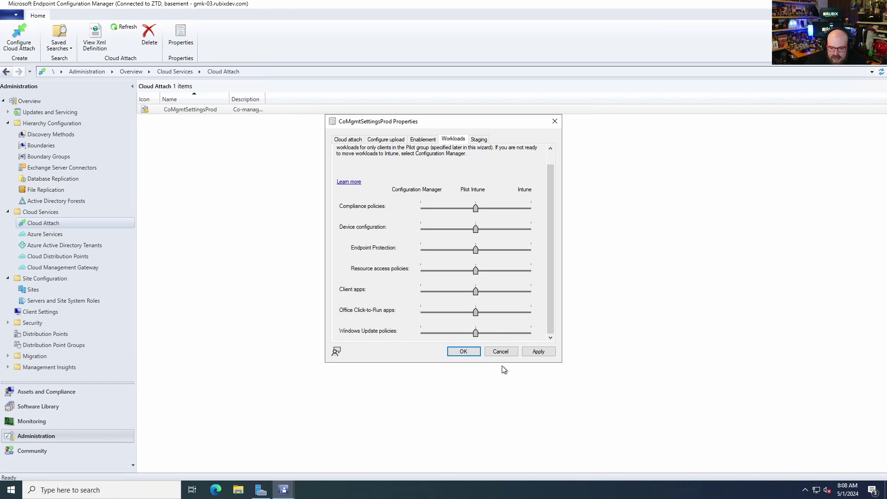
pyautogui.click(535, 354)
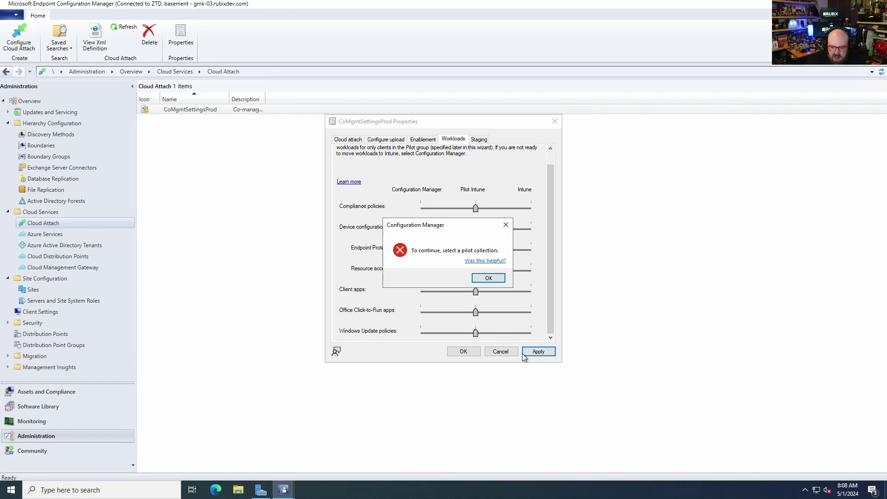
# Dismiss the pilot error and assign Comanaged Devices to compliance, device configuration and Endpoint Protection
pyautogui.click(495, 280)
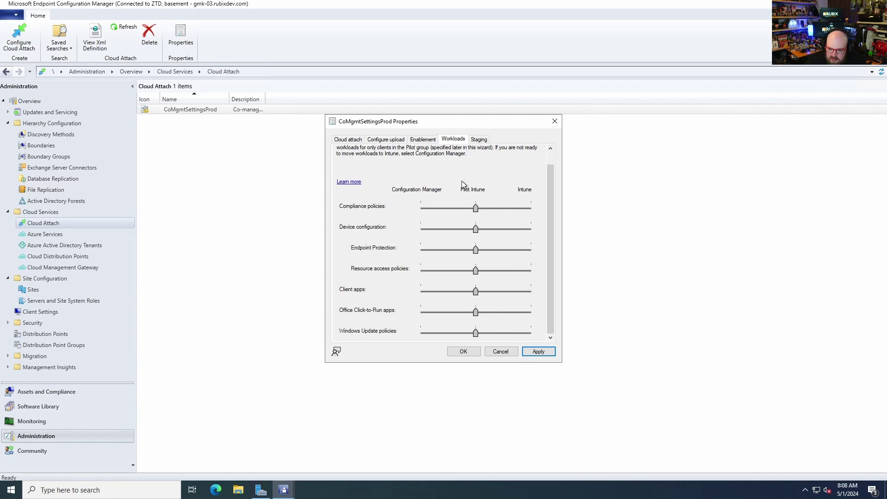
pyautogui.click(479, 139)
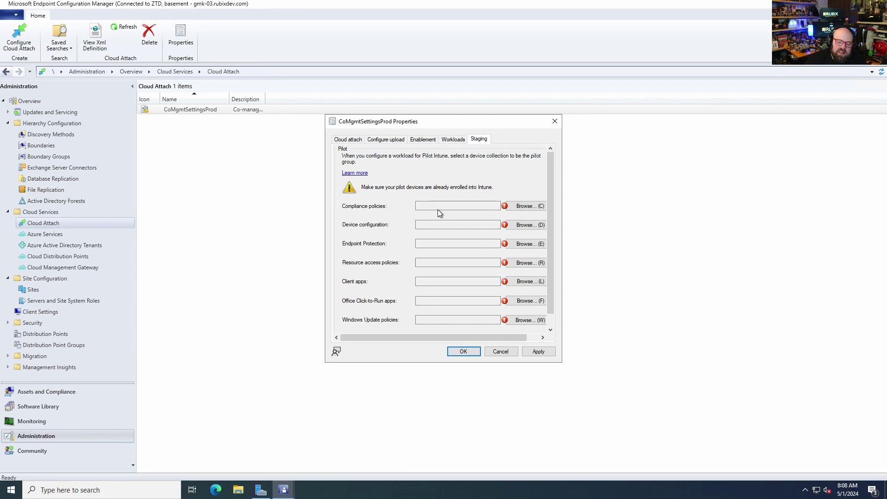
pyautogui.click(519, 209)
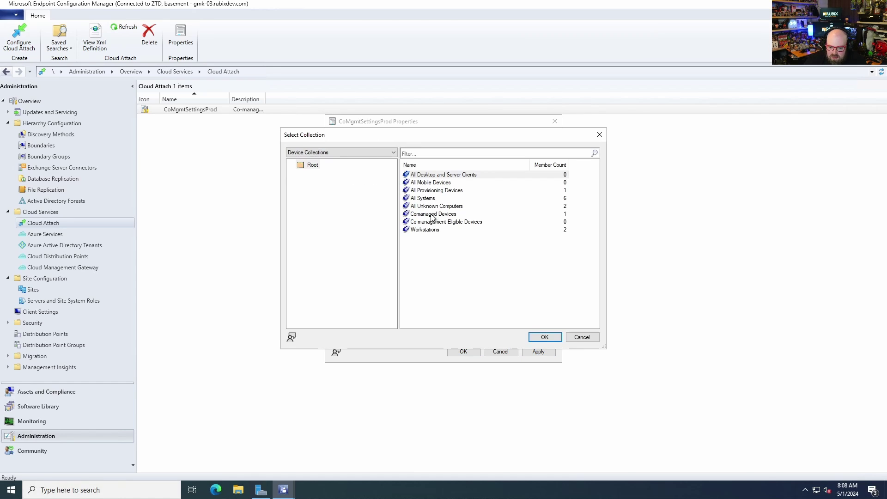
pyautogui.doubleClick(432, 217)
pyautogui.click(528, 228)
pyautogui.doubleClick(426, 215)
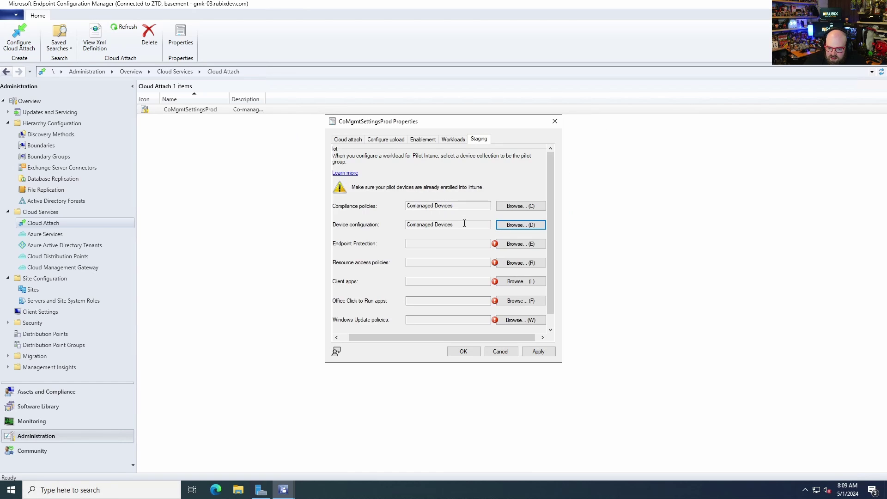
pyautogui.click(523, 244)
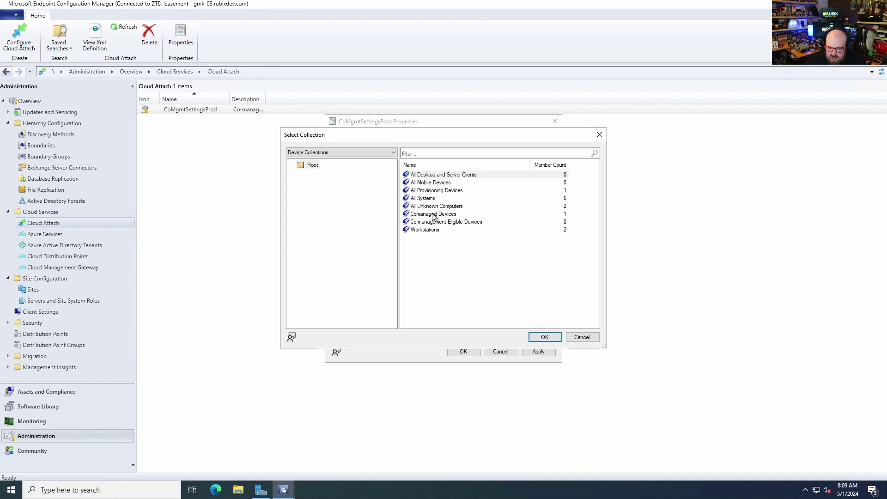
pyautogui.click(435, 216)
pyautogui.doubleClick(434, 216)
# Assign Comanaged Devices to resource access, client apps, Office Click-to-Run and Windows Update workloads
pyautogui.click(524, 262)
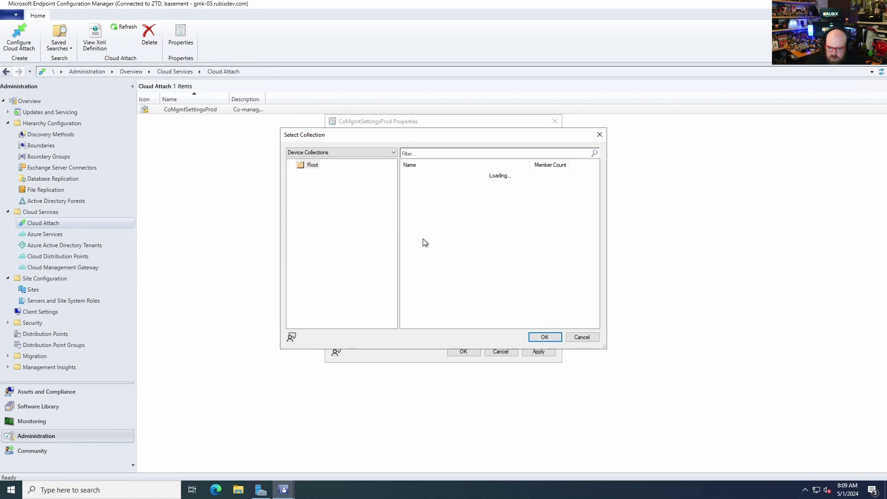
pyautogui.doubleClick(432, 215)
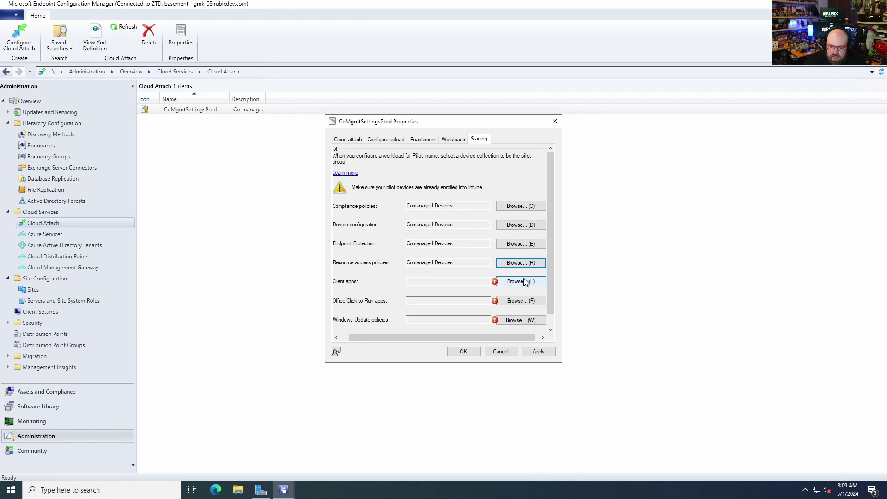
pyautogui.click(526, 281)
pyautogui.doubleClick(434, 216)
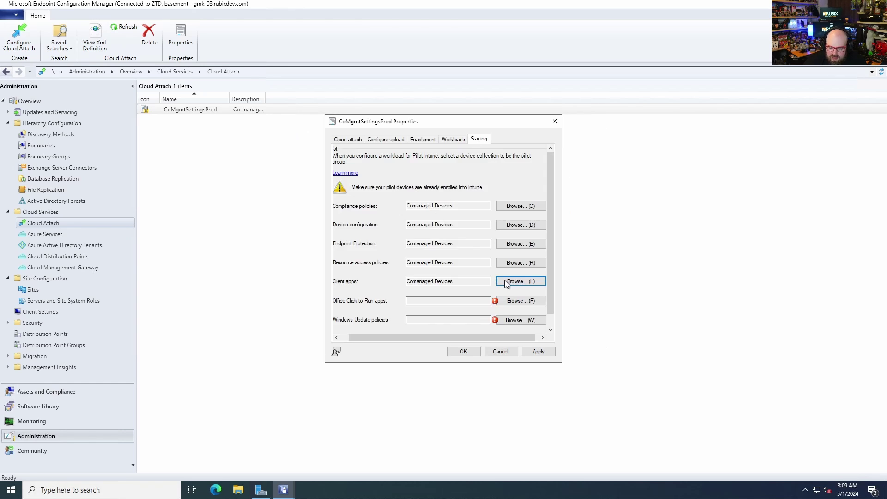
pyautogui.click(524, 302)
pyautogui.click(442, 216)
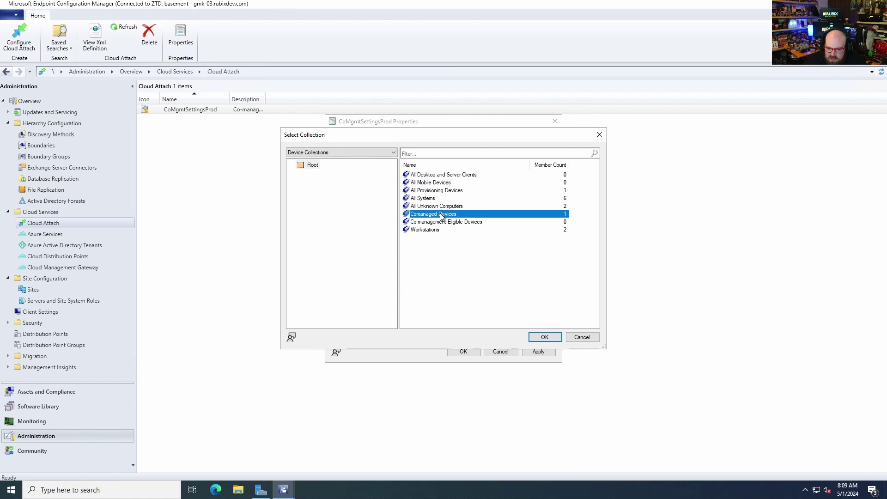
pyautogui.doubleClick(436, 217)
pyautogui.click(521, 322)
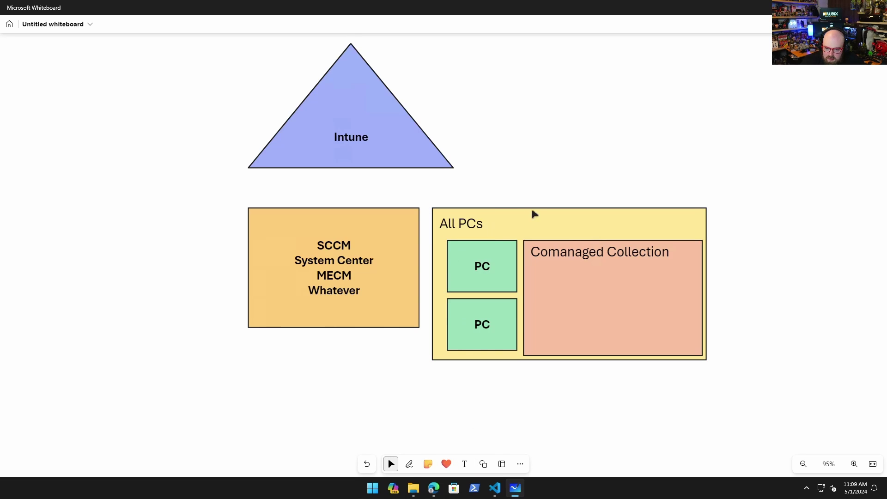
# Draw arrows from SCCM to the top PC and from Intune to Comanaged Collection
pyautogui.click(485, 465)
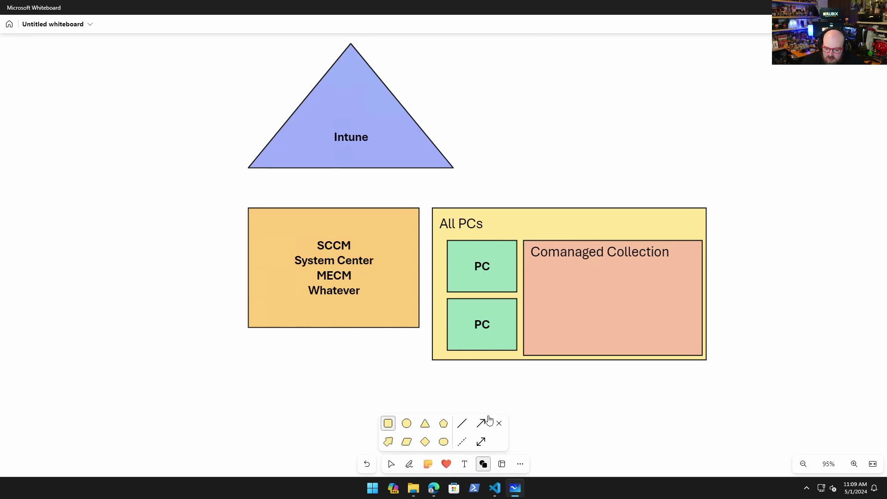
pyautogui.click(481, 423)
pyautogui.moveTo(393, 246); pyautogui.dragTo(438, 256)
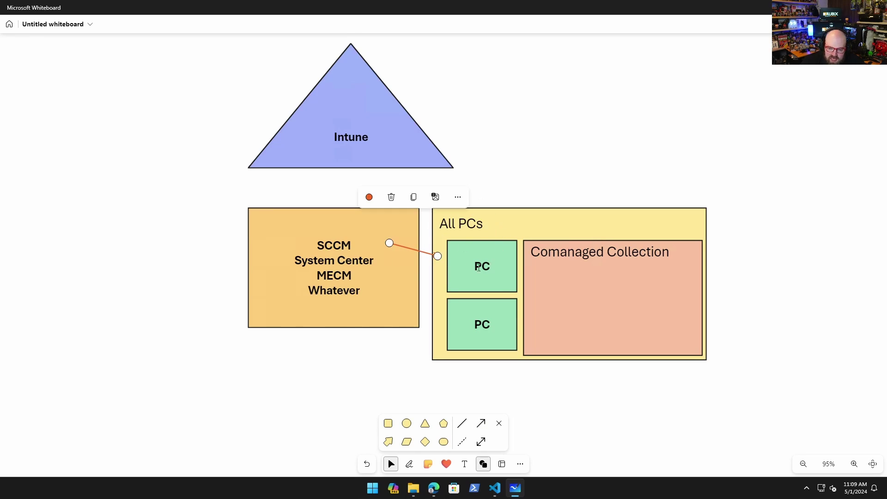
pyautogui.click(481, 423)
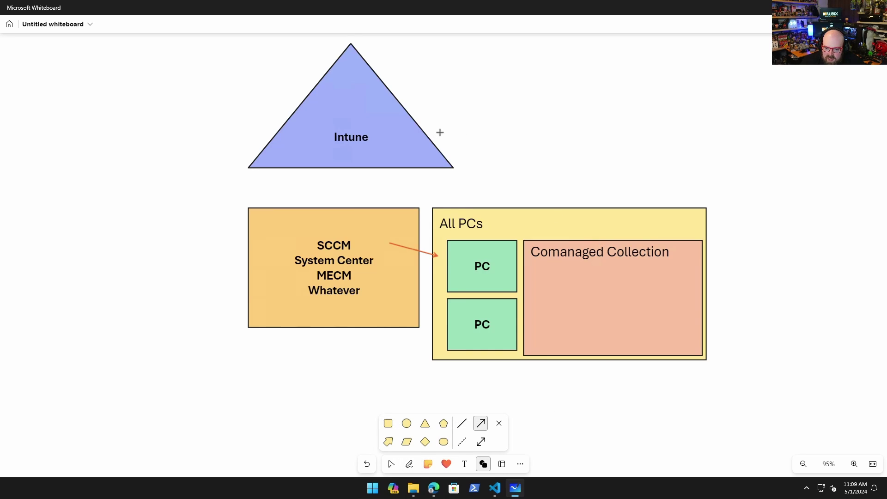
pyautogui.moveTo(444, 134); pyautogui.dragTo(585, 244)
pyautogui.click(774, 329)
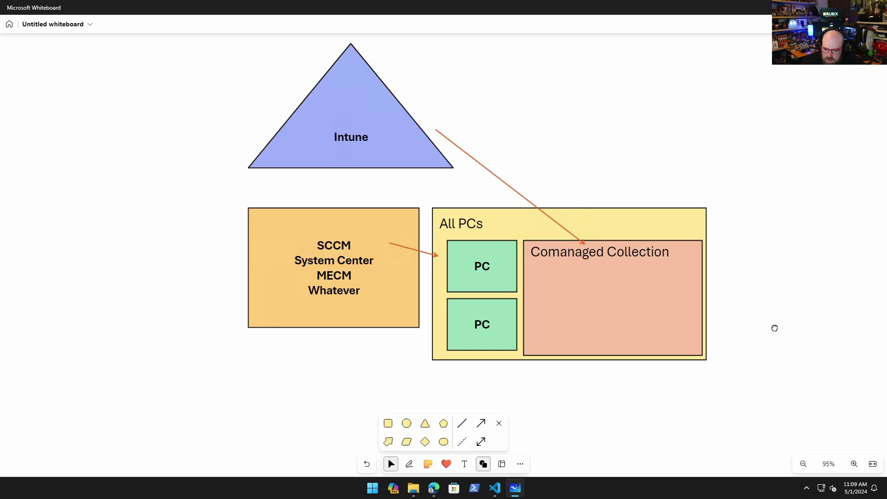
# Move the lower PC into Comanaged Collection and point the Intune arrow at it
pyautogui.click(475, 331)
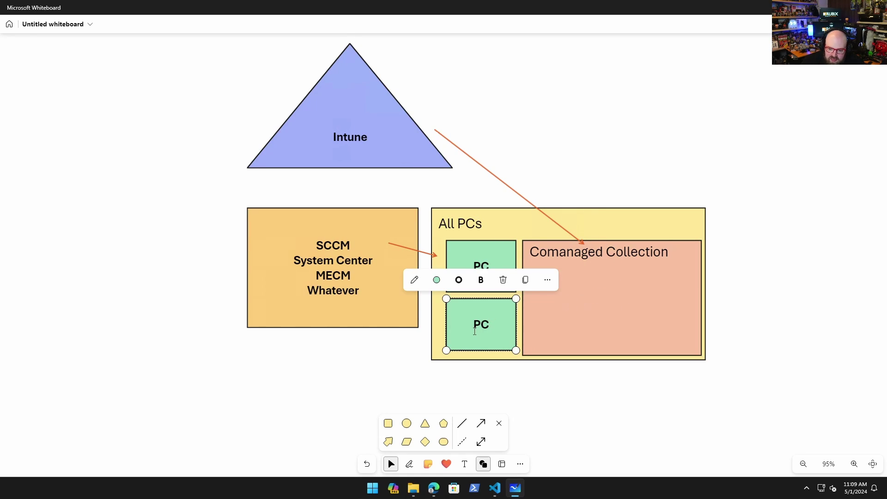
pyautogui.moveTo(462, 335); pyautogui.dragTo(569, 322)
pyautogui.click(656, 411)
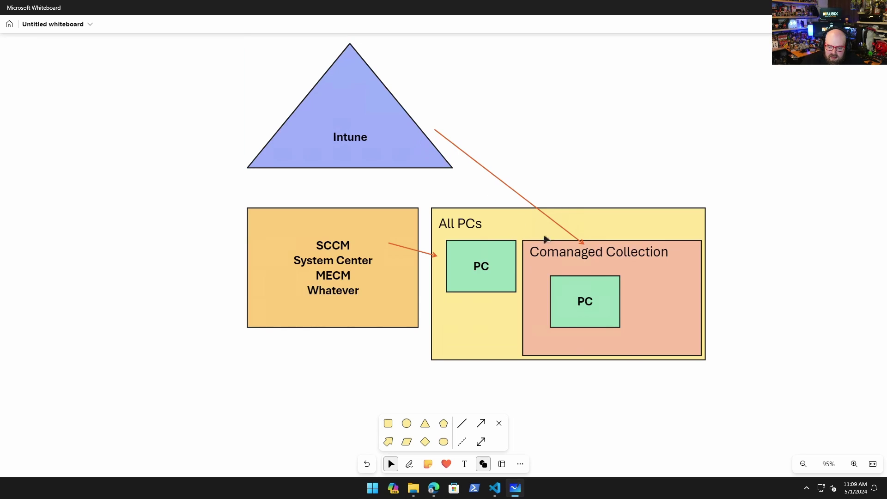
pyautogui.click(564, 230)
pyautogui.moveTo(584, 243); pyautogui.dragTo(570, 270)
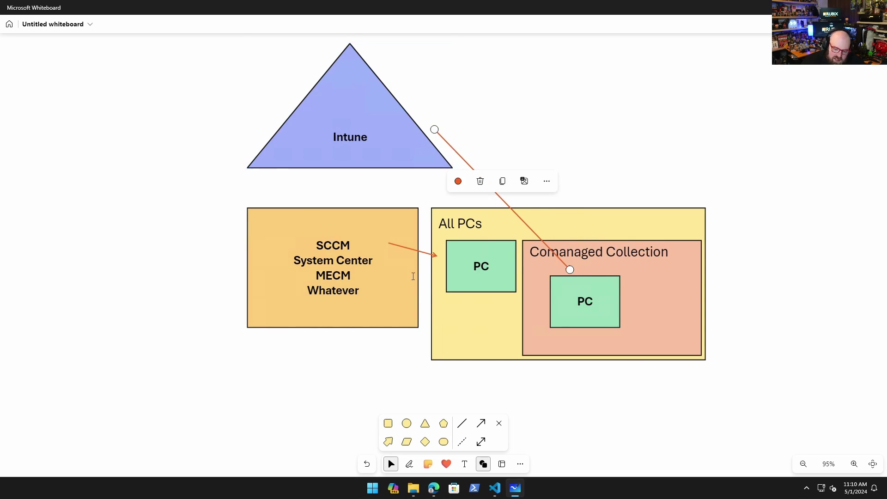
pyautogui.click(174, 194)
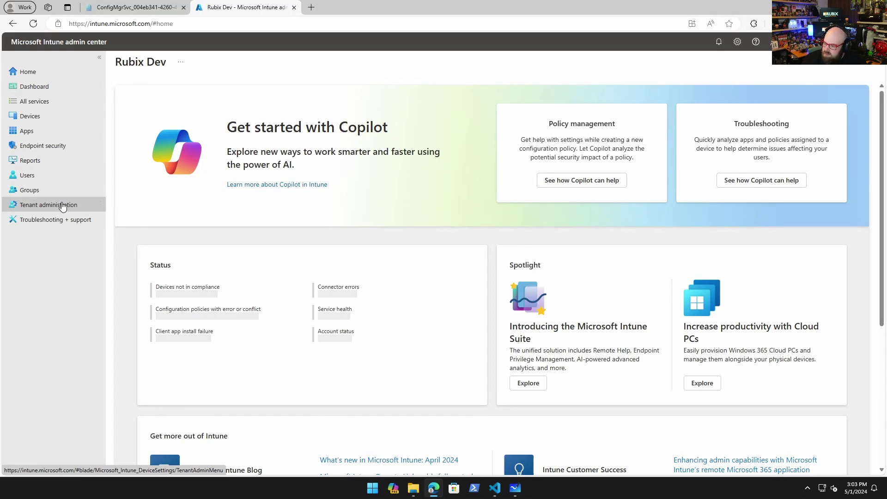
# Check the Configuration Manager connector status: one healthy connector for site ZTD
pyautogui.click(63, 206)
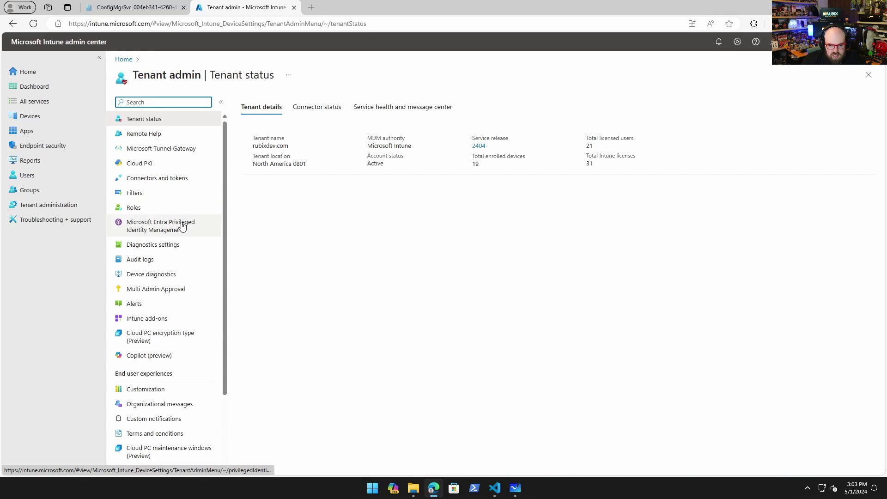
pyautogui.click(147, 181)
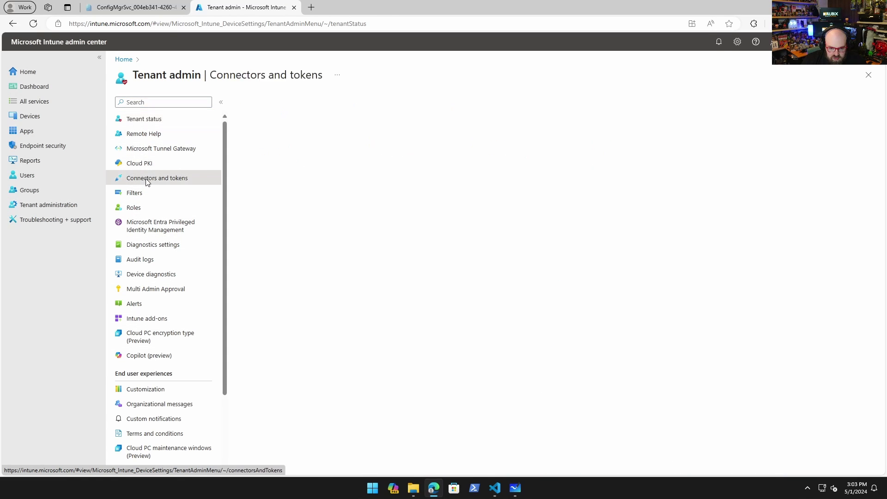
pyautogui.click(146, 157)
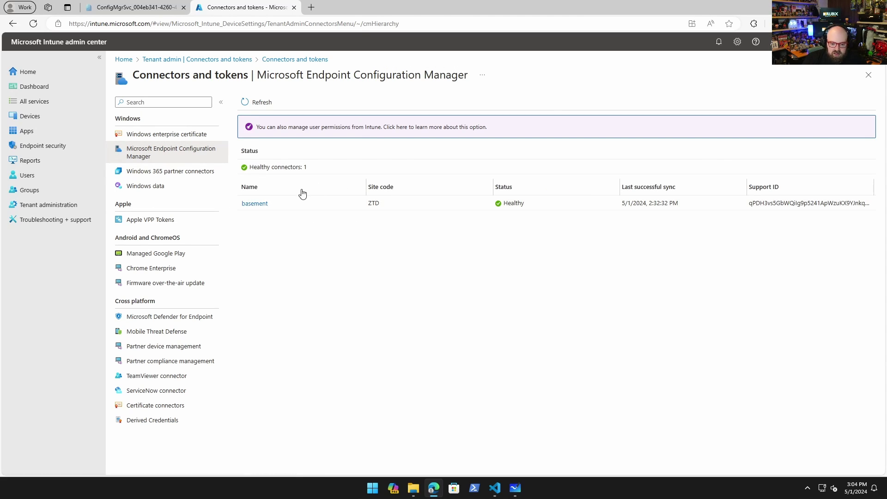
# Return to Devices and list the 19 enrolled Windows devices
pyautogui.hotkey('alt', 'Left')
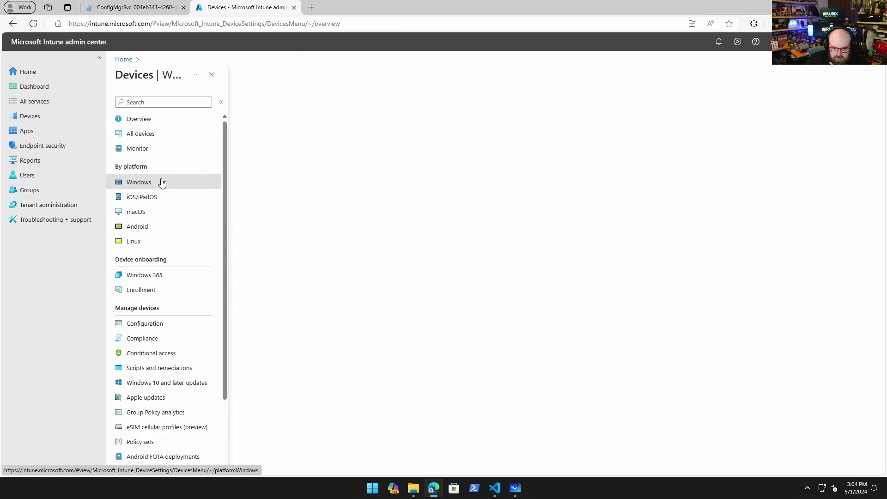
pyautogui.click(162, 182)
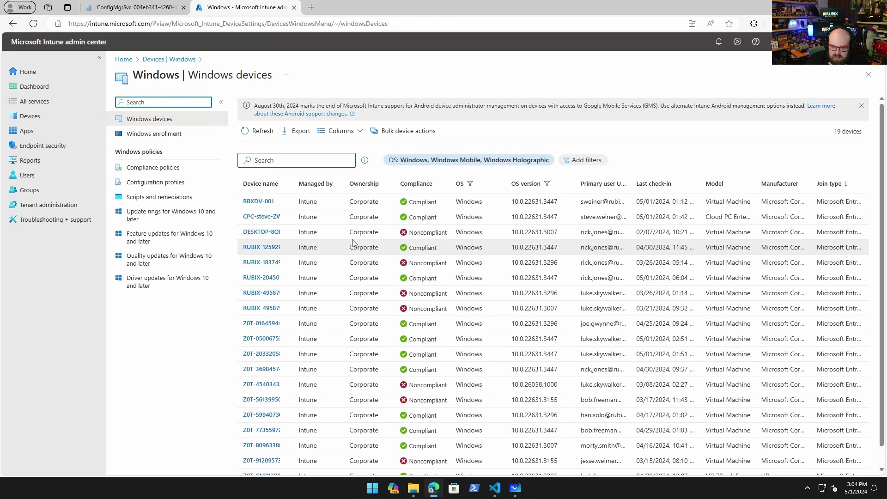
pyautogui.scroll(-1, 354, 245)
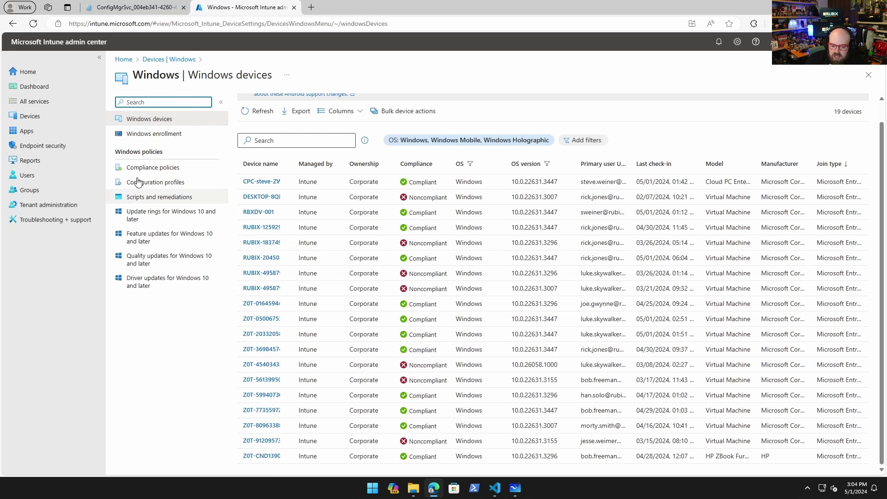
# Open the Comanaged Devices collection under Assets and Compliance > Device Collections, listing RBXDV-002
pyautogui.click(111, 9)
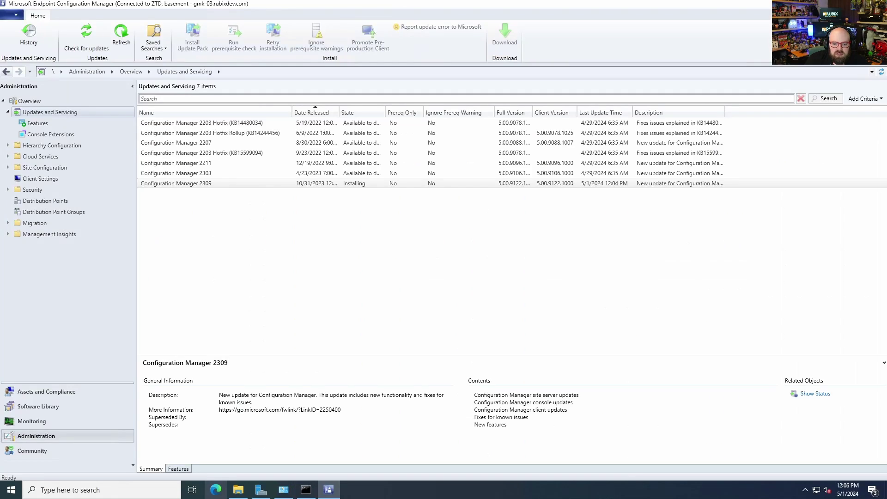
pyautogui.click(65, 391)
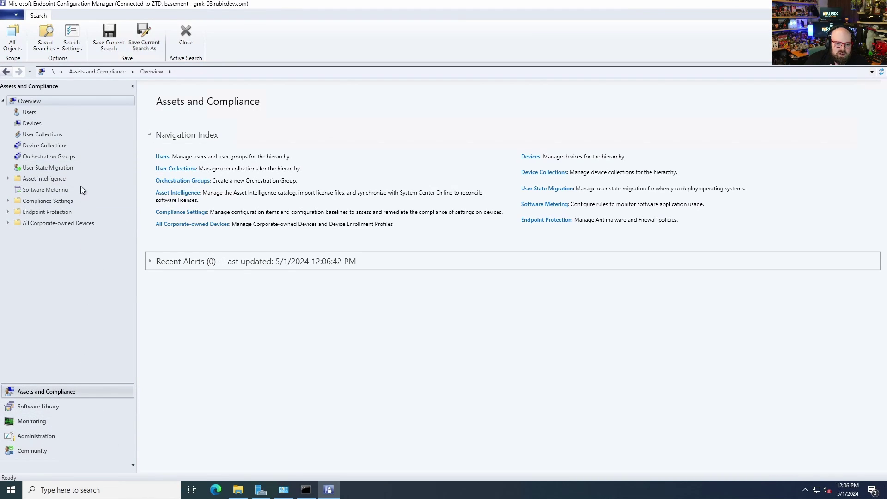
pyautogui.click(62, 148)
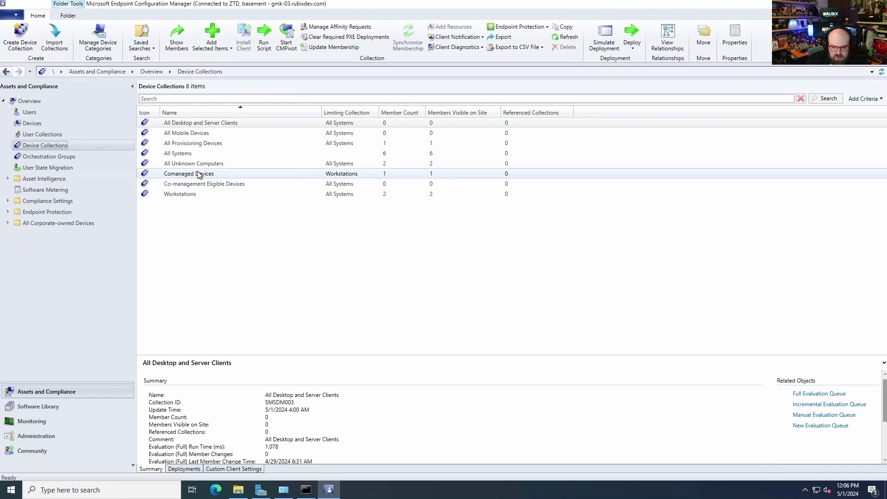
pyautogui.click(393, 175)
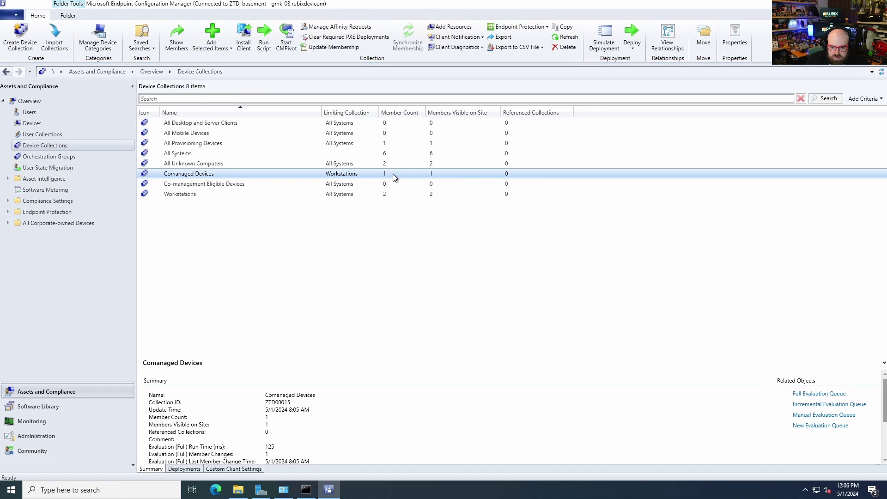
pyautogui.doubleClick(393, 174)
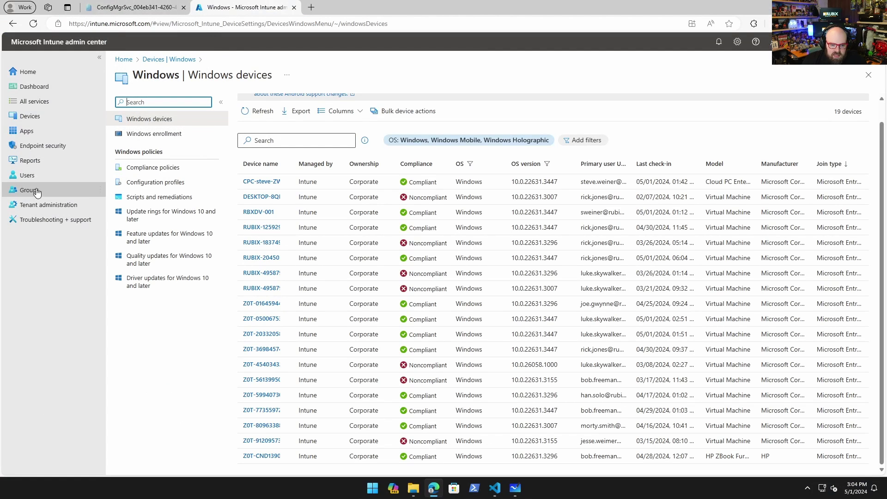
# Create the 'Comanaged Devices' security group described as 'PCs that are onboarded via SCCM / Comanagement'
pyautogui.click(93, 190)
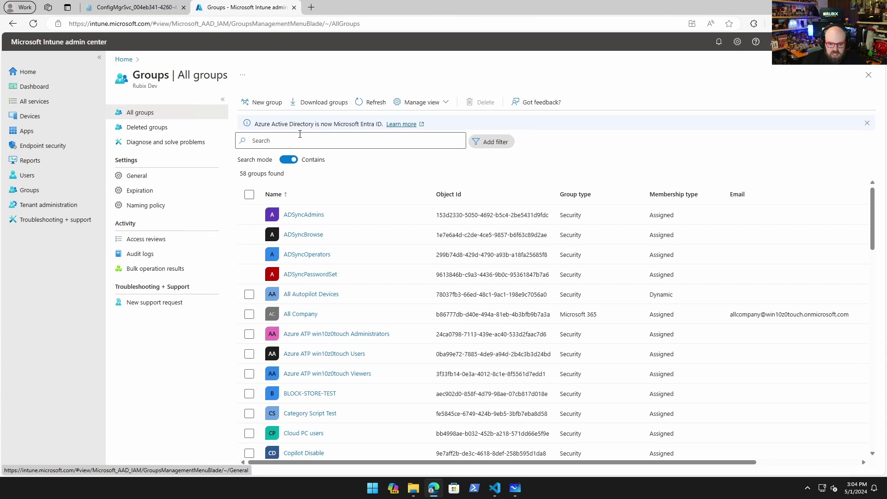
pyautogui.click(261, 102)
pyautogui.click(161, 164)
pyautogui.write('Comanage')
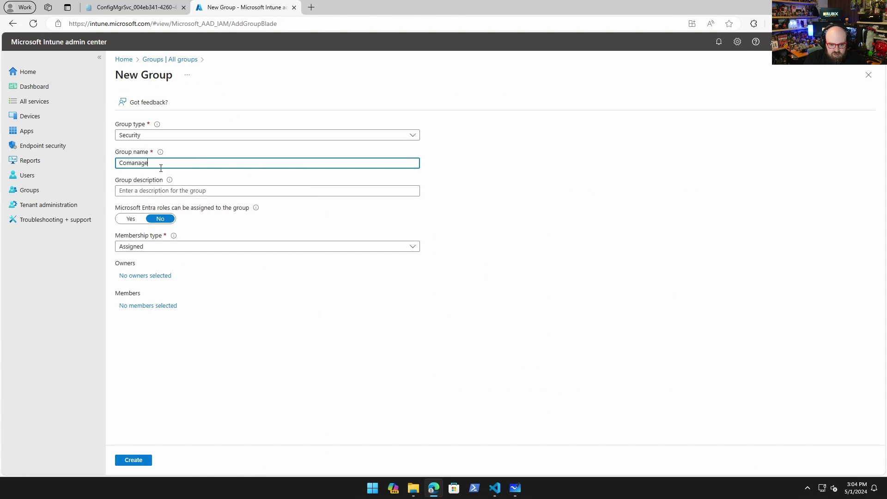
pyautogui.write('d Devices')
pyautogui.click(245, 191)
pyautogui.write('PCs')
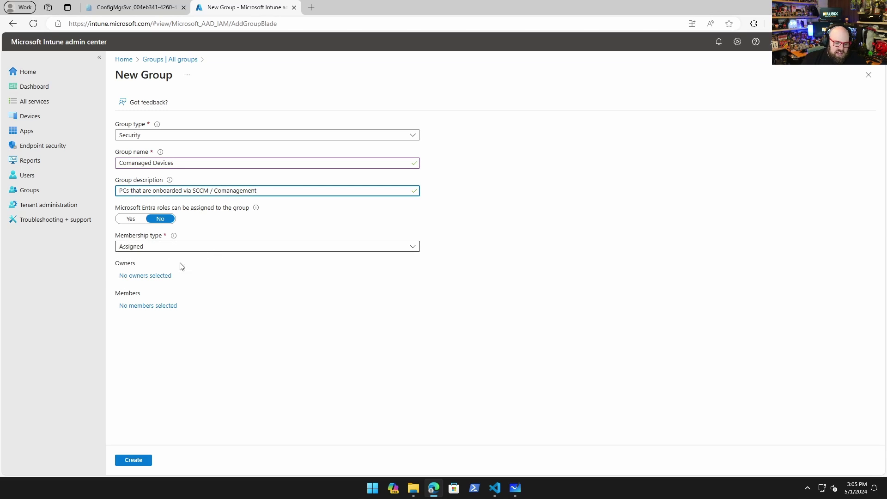
pyautogui.click(146, 463)
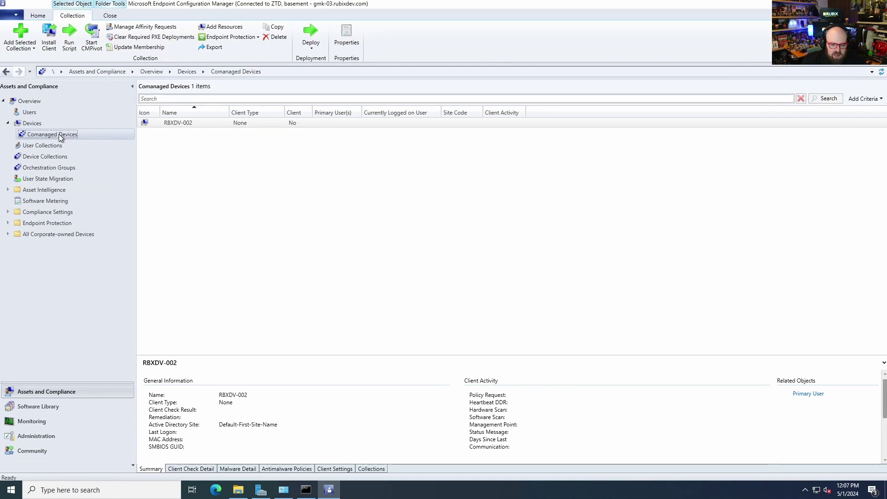
# In the Comanaged Devices collection's Cloud Sync settings, allow endpoint security policies
pyautogui.rightClick(59, 134)
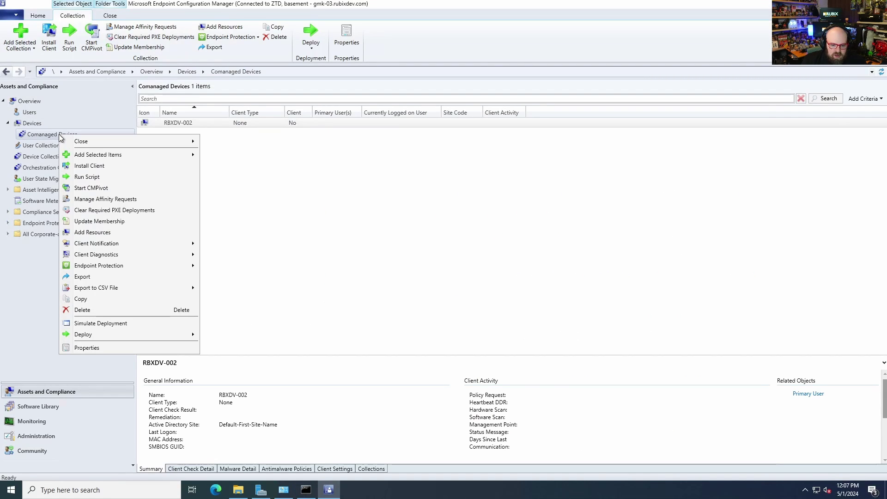
pyautogui.click(109, 351)
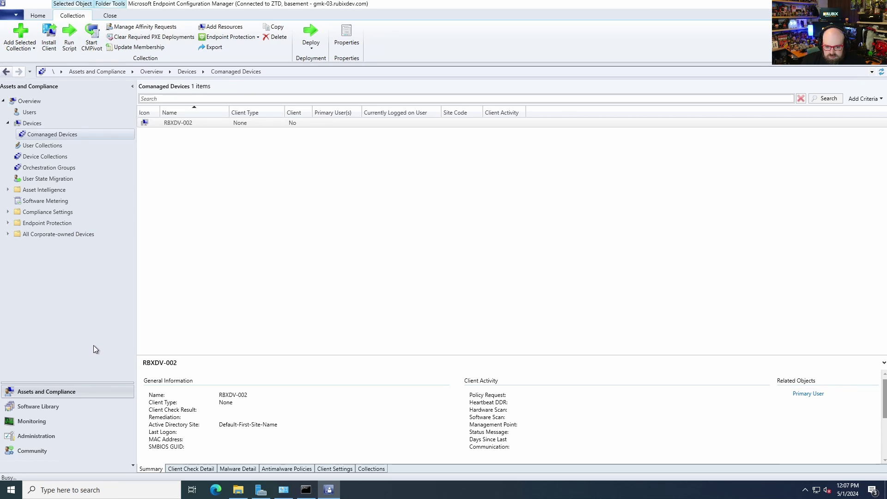
pyautogui.click(458, 141)
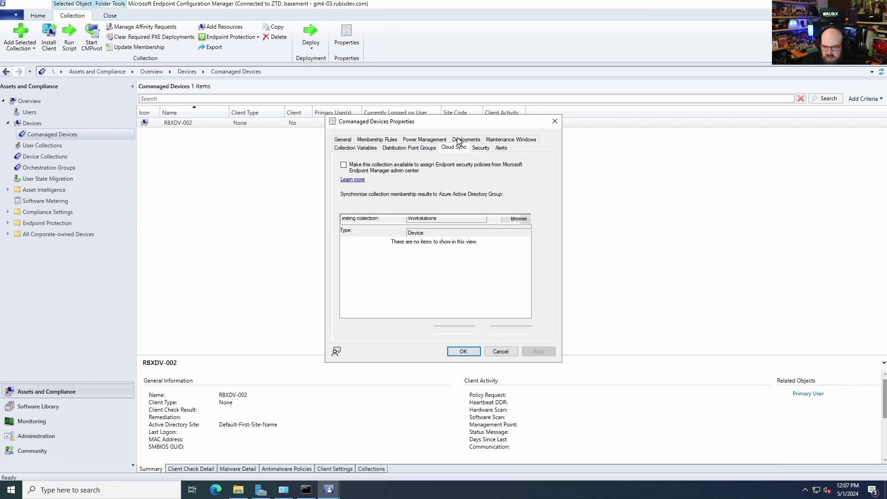
pyautogui.click(394, 169)
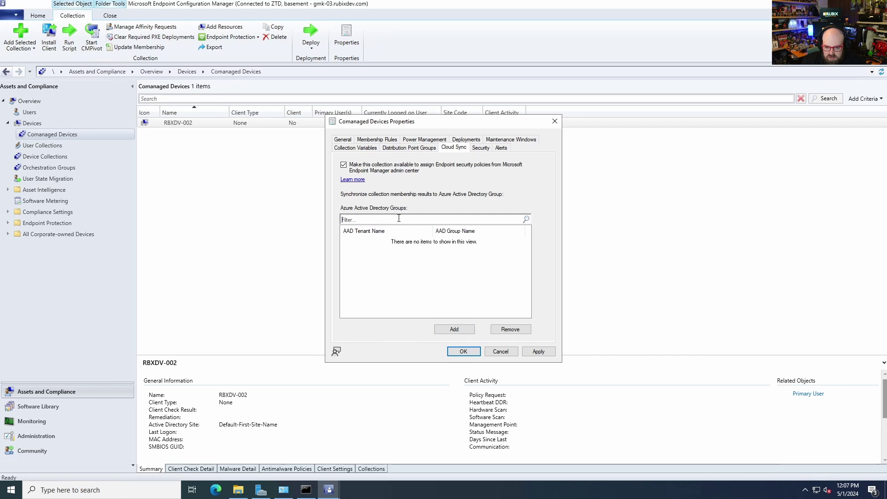
# Search for and add the Comanaged Devices Entra group after signing in, then save
pyautogui.click(464, 330)
pyautogui.click(412, 147)
pyautogui.write('comanaa')
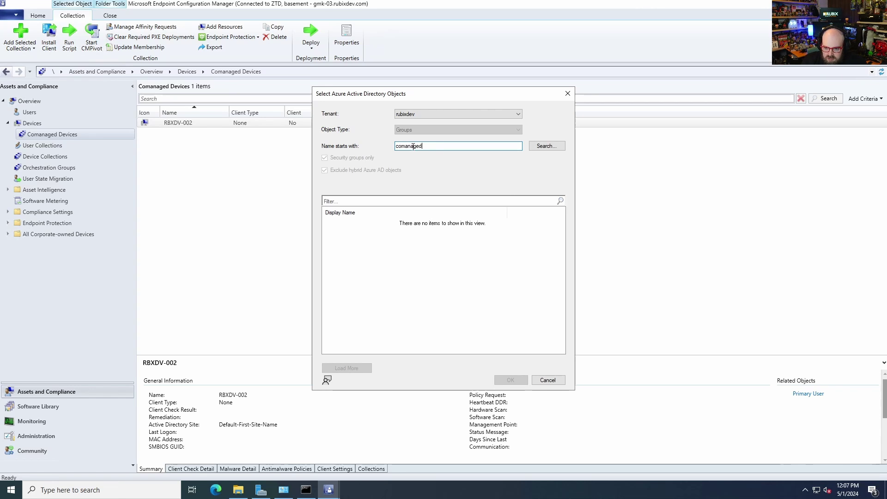
pyautogui.click(548, 146)
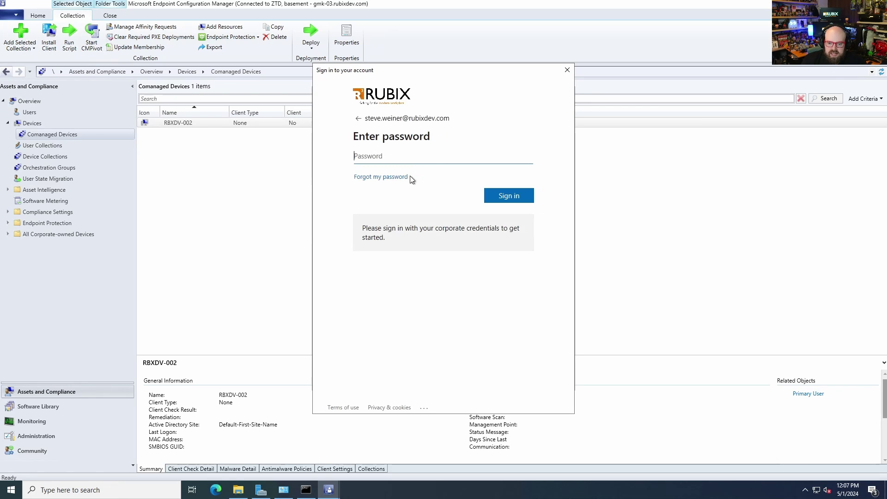
pyautogui.write('•')
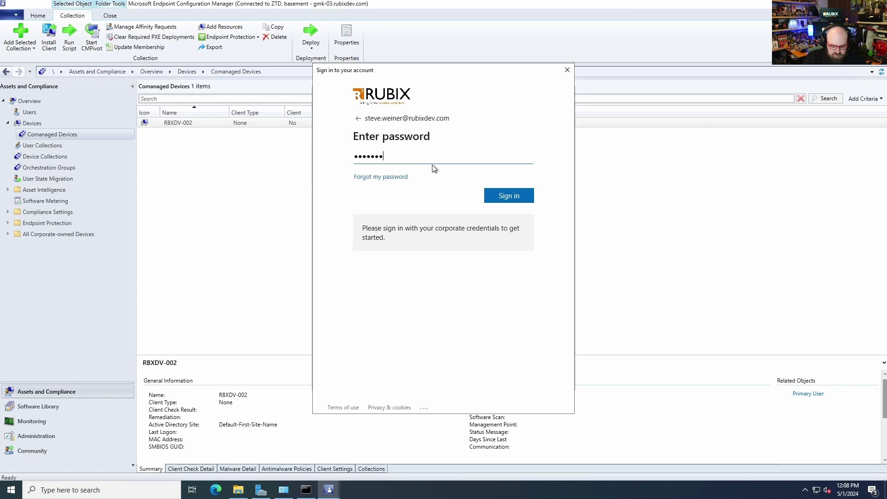
pyautogui.press('Return')
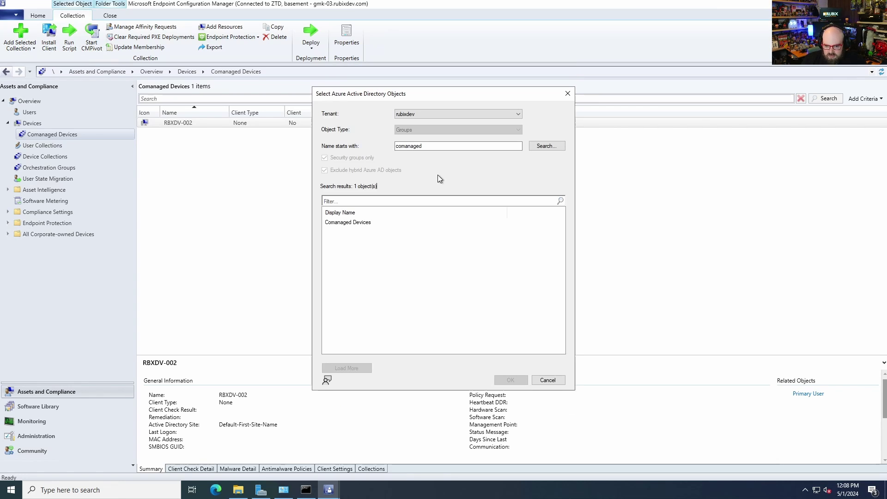
pyautogui.click(364, 224)
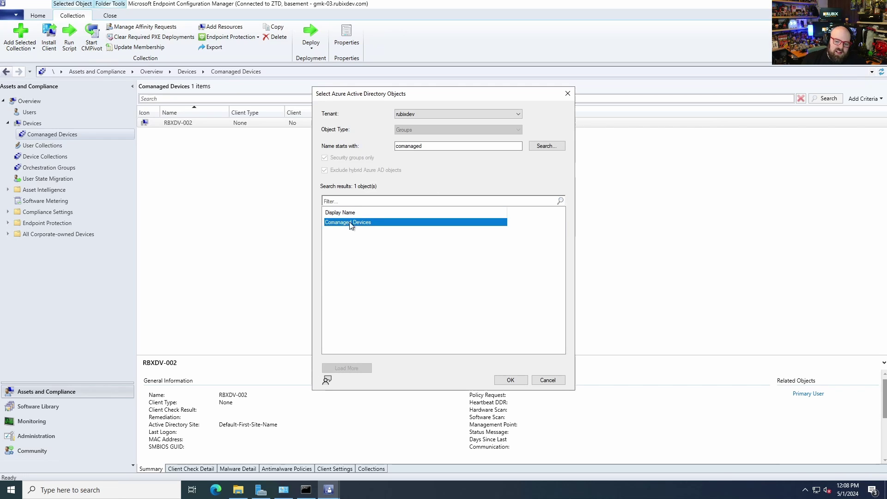
pyautogui.click(513, 379)
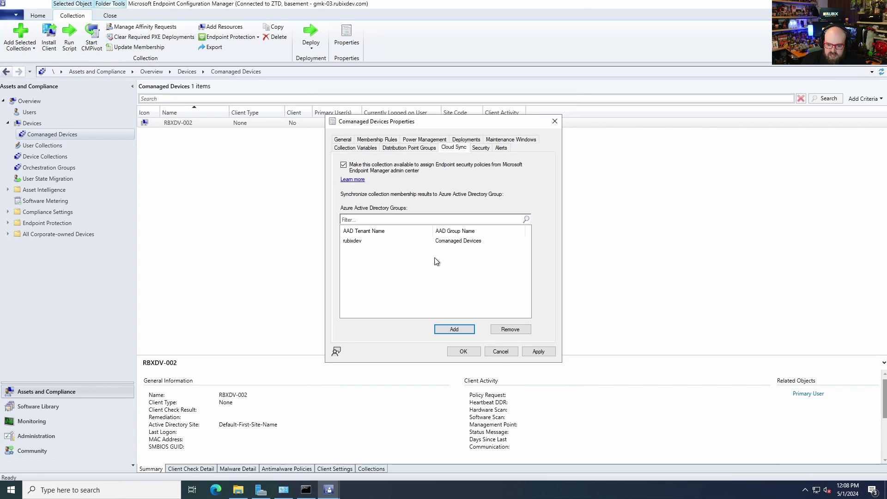
pyautogui.press('Return')
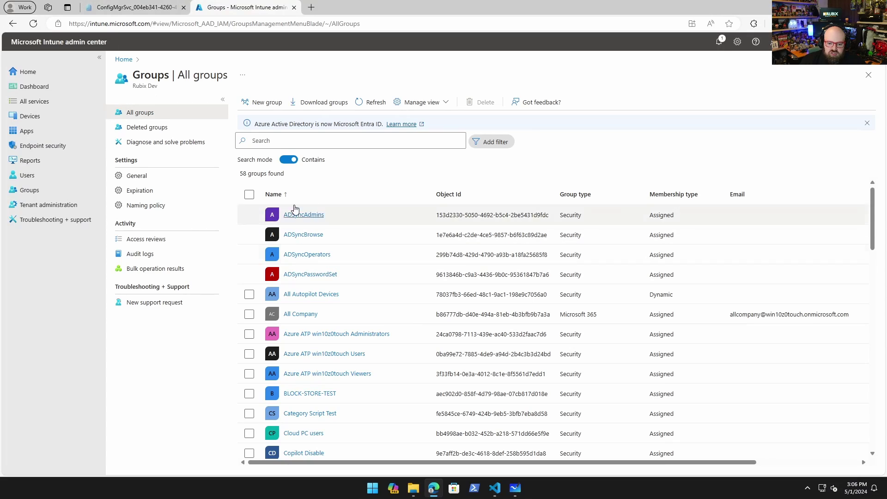
# Refresh the groups list to 59 groups and open the Comanaged Devices group's overview
pyautogui.scroll(-10, 370, 327)
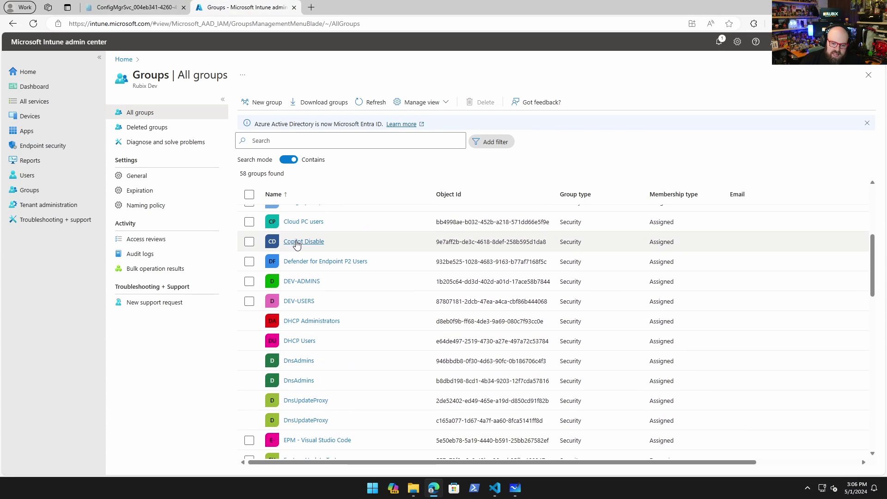
pyautogui.scroll(2, 311, 286)
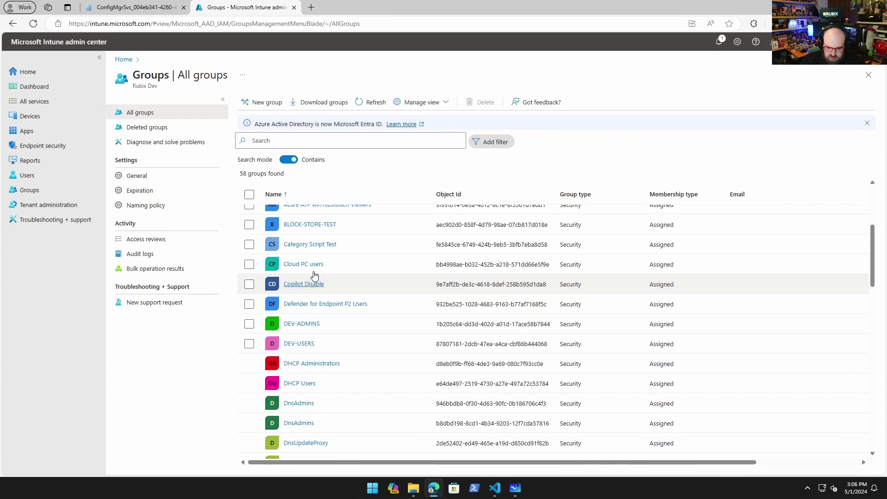
pyautogui.scroll(5, 307, 284)
pyautogui.click(383, 102)
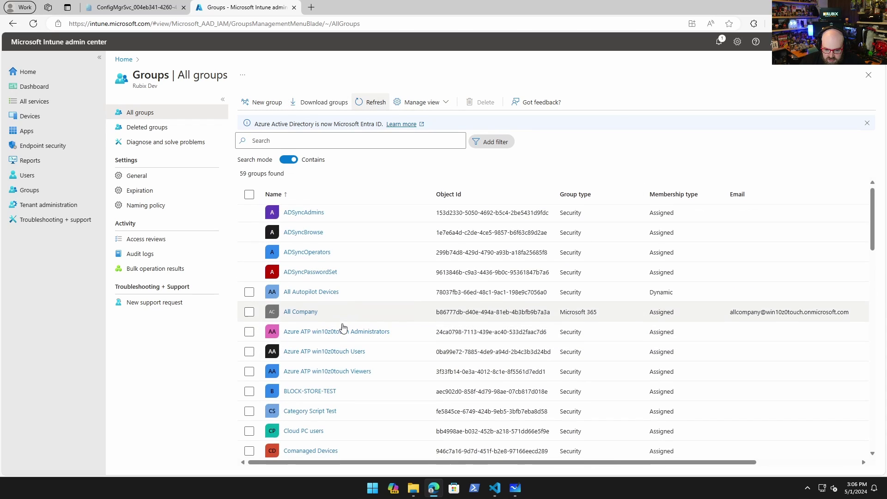
pyautogui.scroll(-2, 341, 333)
pyautogui.scroll(-2, 333, 348)
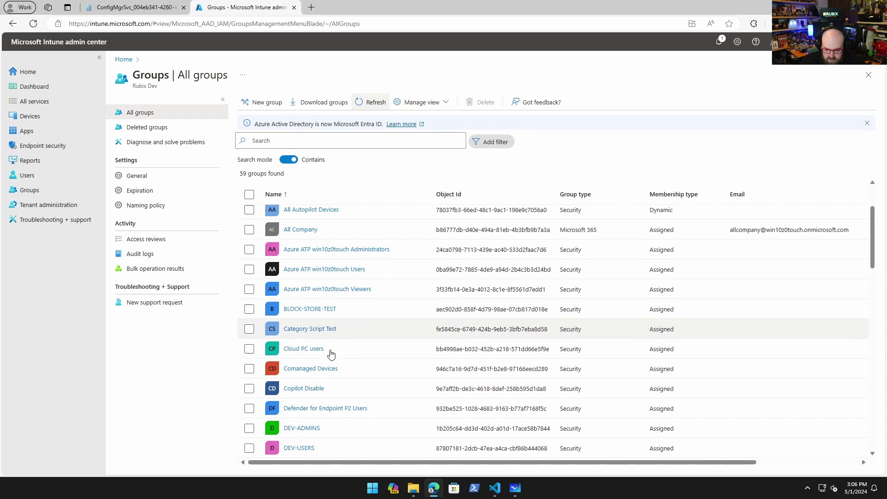
pyautogui.click(312, 373)
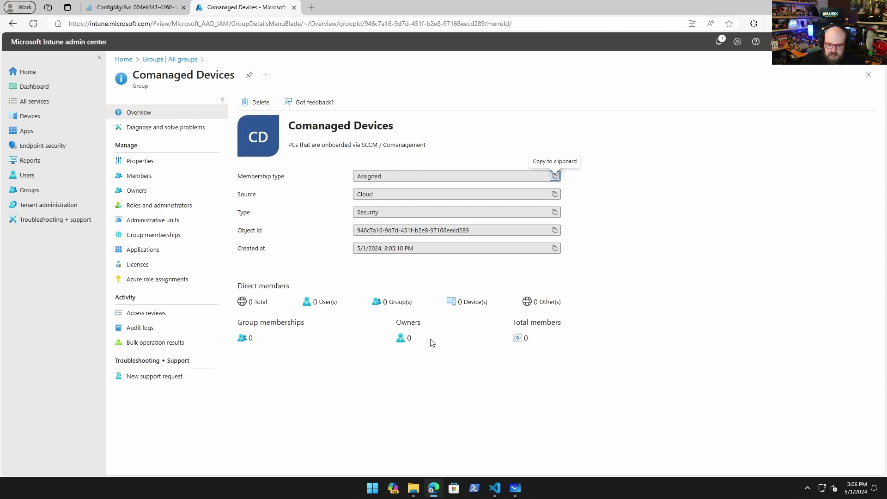